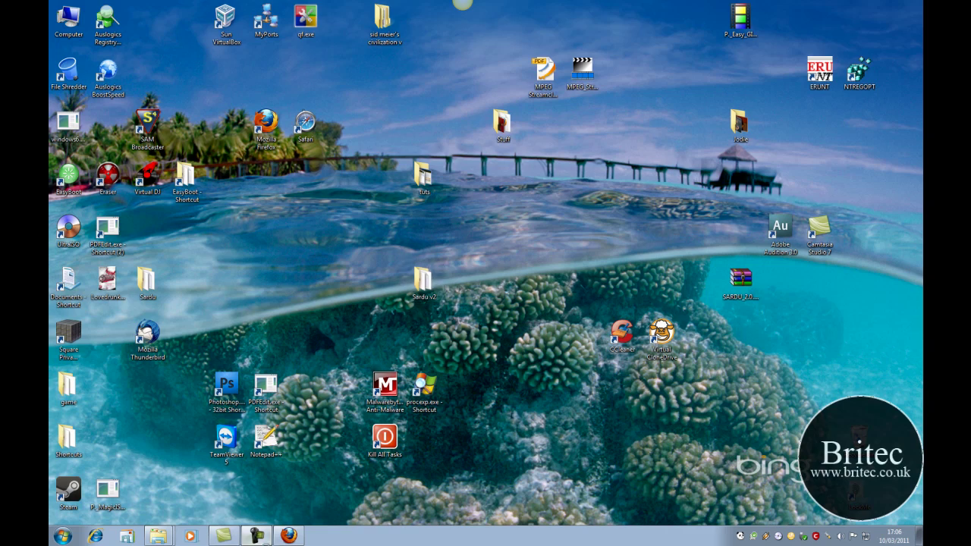
Start the SARDU 2.0.2c download from the SARDU website's Downloads page in Firefox.
click(289, 536)
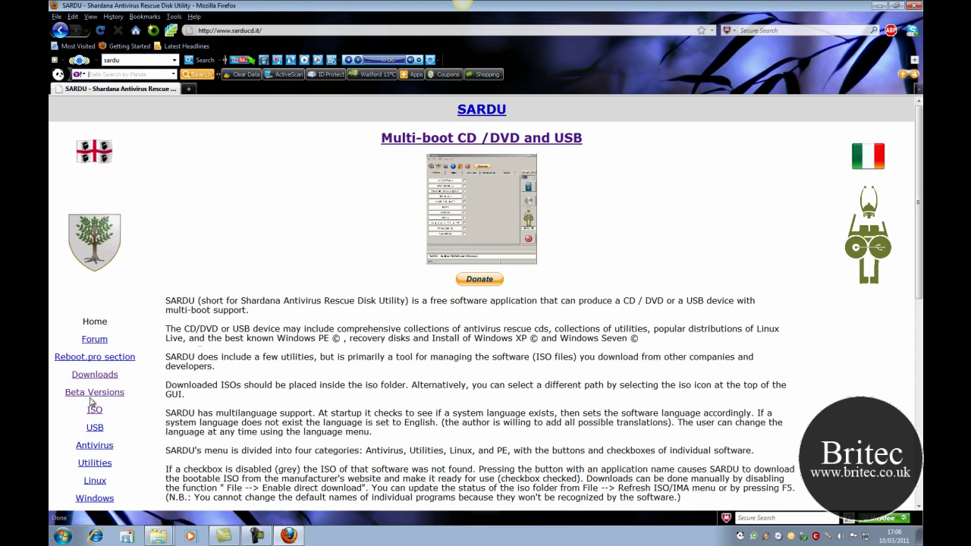
click(97, 377)
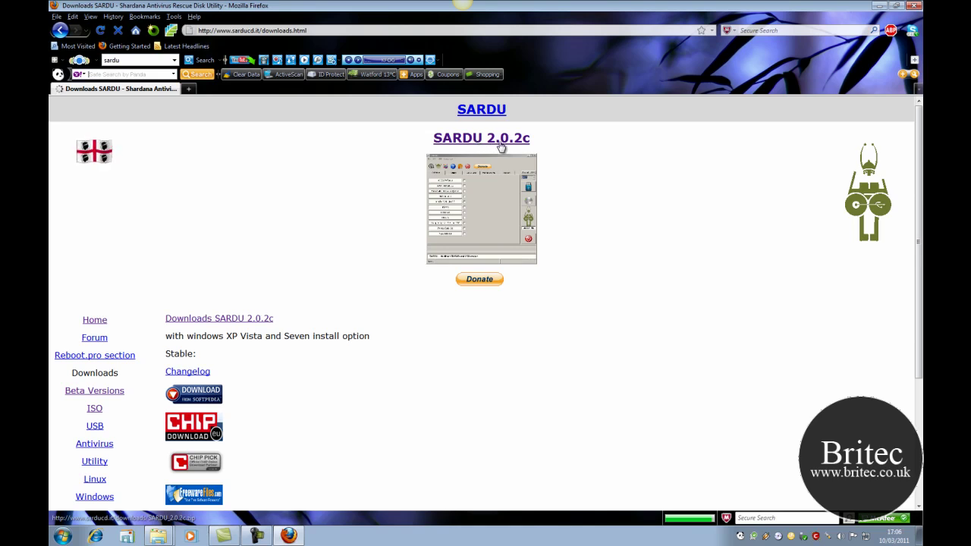
click(526, 144)
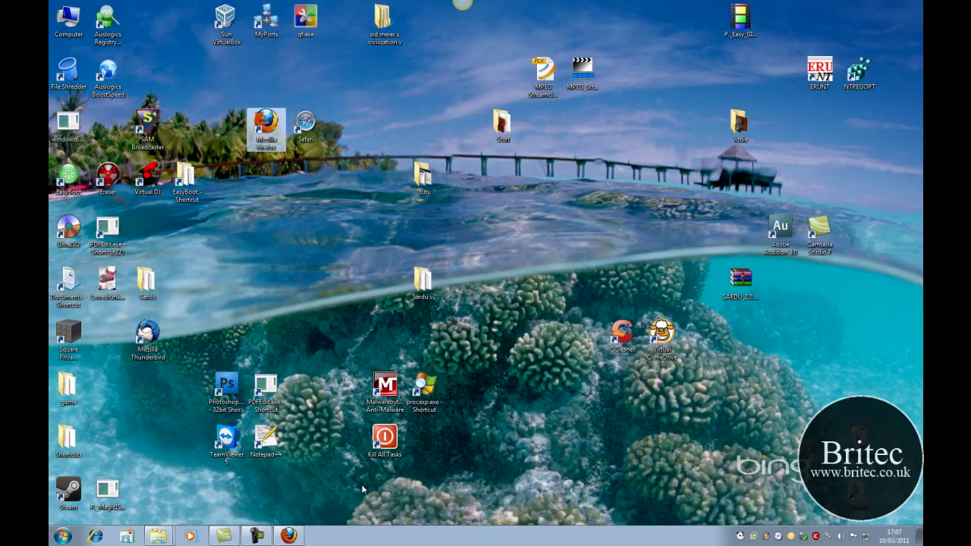
Open the Sardu v2 folder, launch sardu_x64.exe and centre the SARDU window.
mouse_move(428, 277)
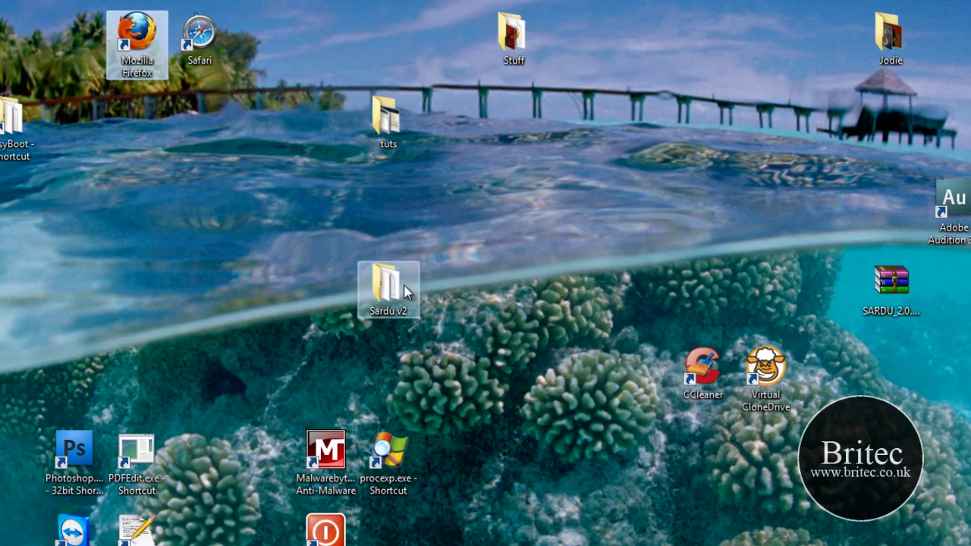
double_click(406, 291)
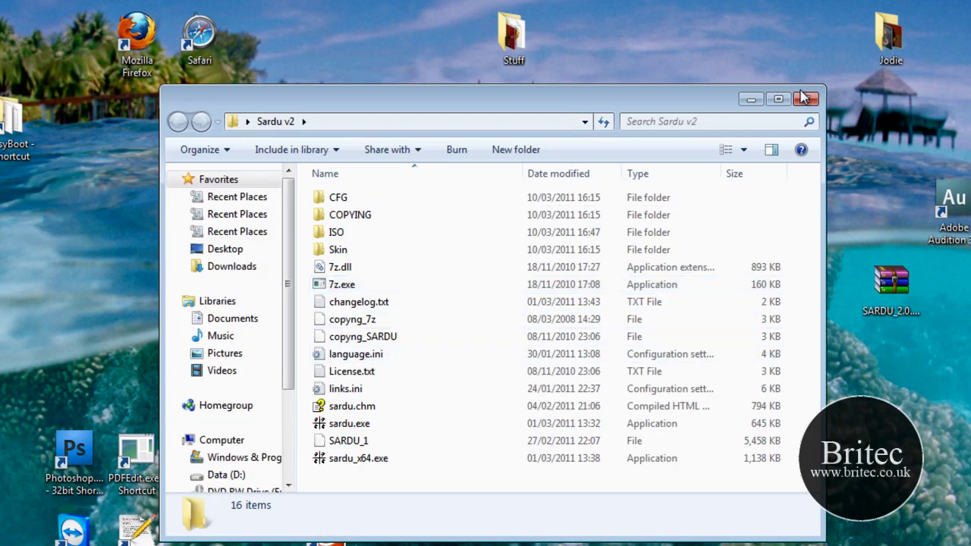
click(806, 99)
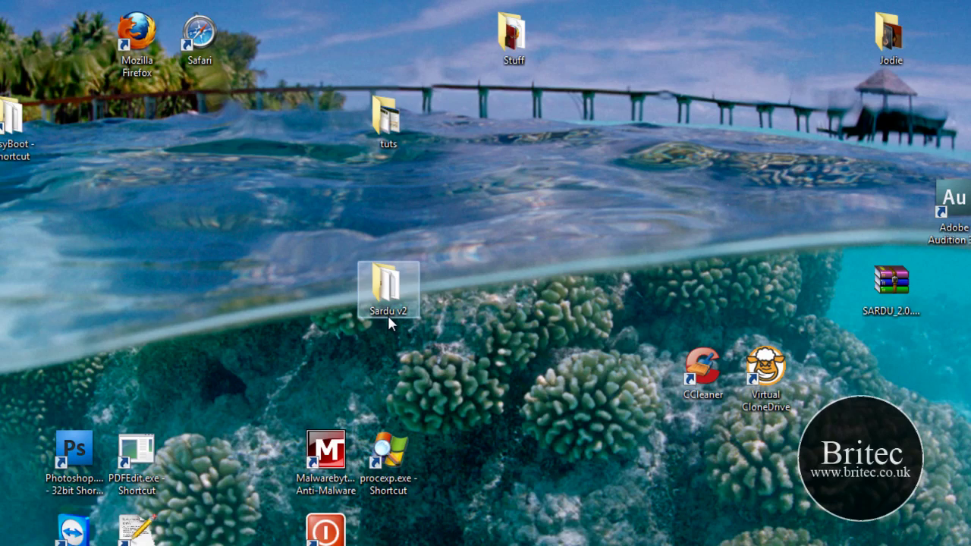
double_click(388, 291)
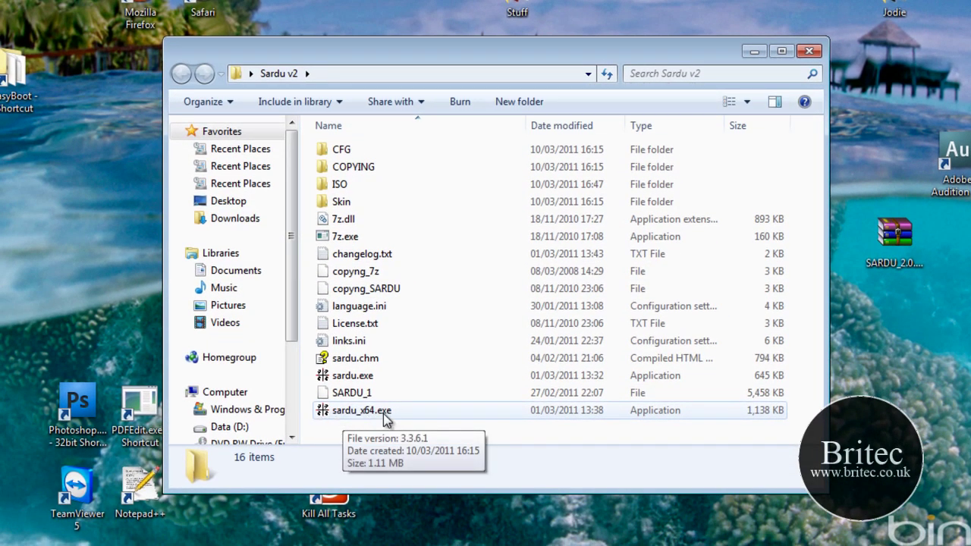
double_click(383, 414)
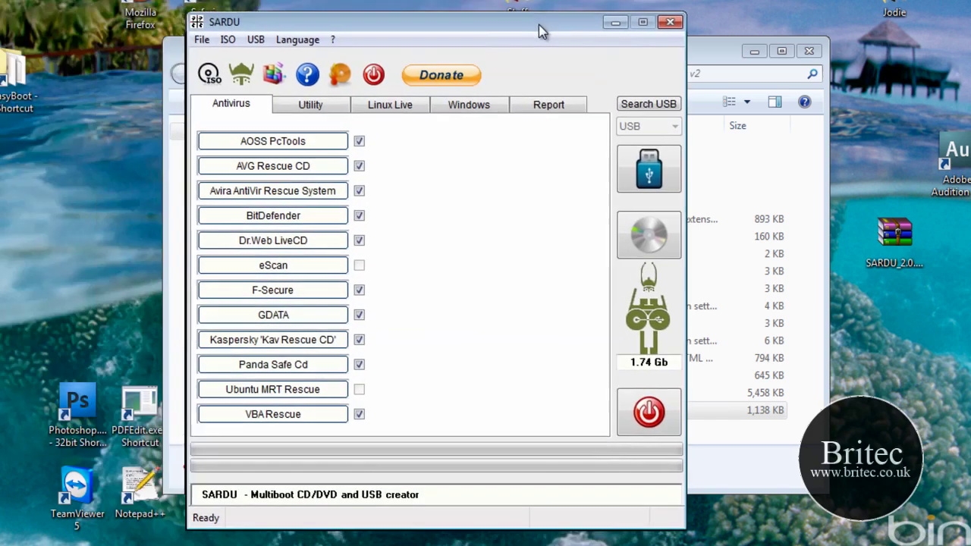
drag(539, 24, 583, 20)
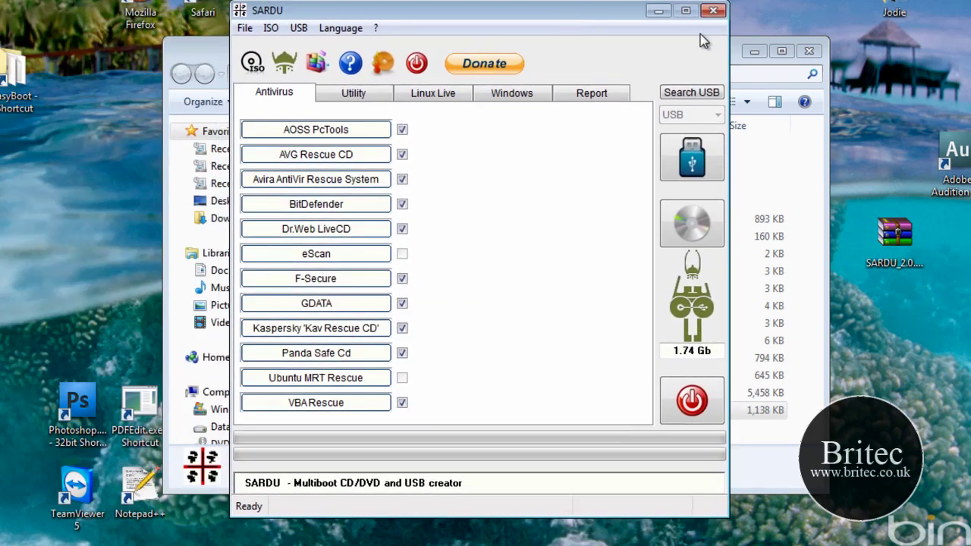
Inspect the Sardu v2\ISO folder, then open eScan's rescue disk download page from SARDU's Antivirus list.
click(809, 51)
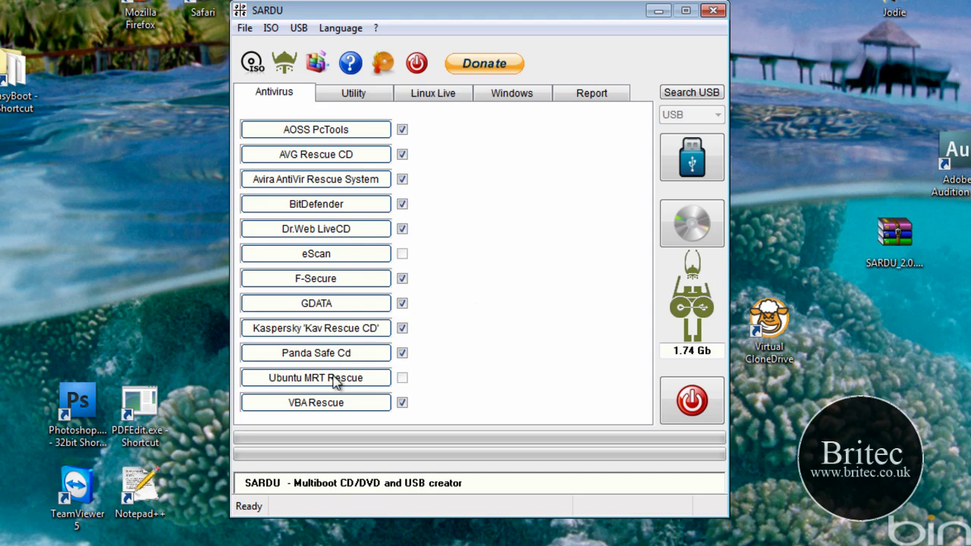
click(657, 12)
double_click(390, 237)
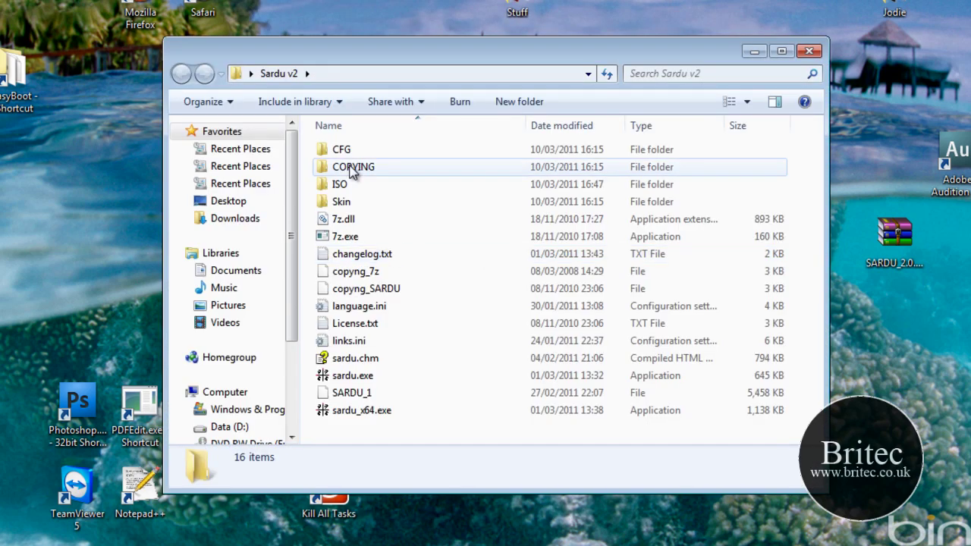
double_click(341, 185)
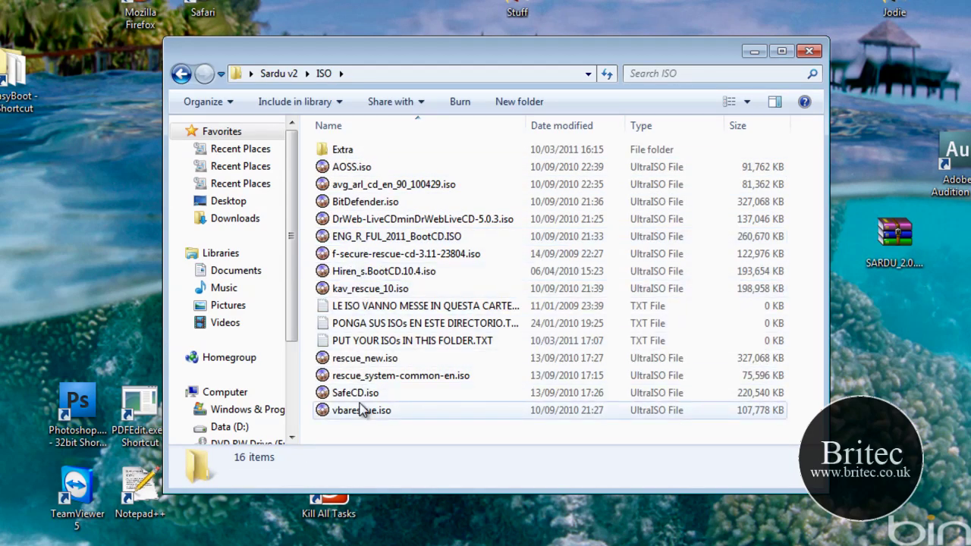
click(809, 51)
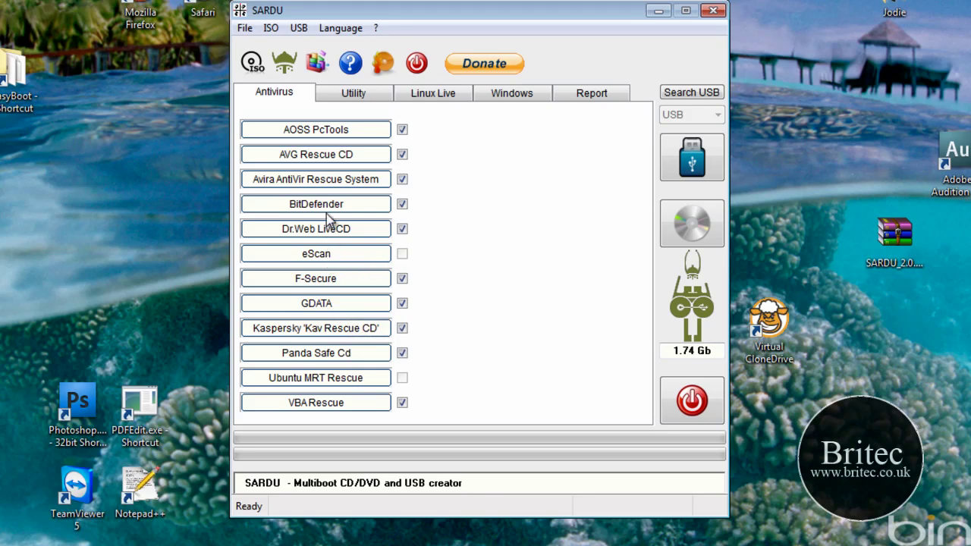
click(349, 258)
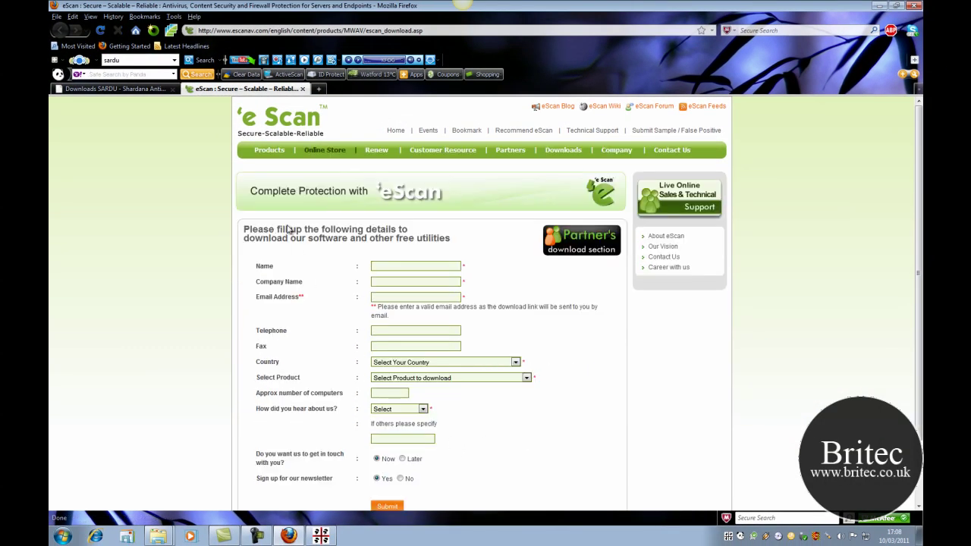
Close the eScan download page in Firefox to get back to SARDU.
click(302, 89)
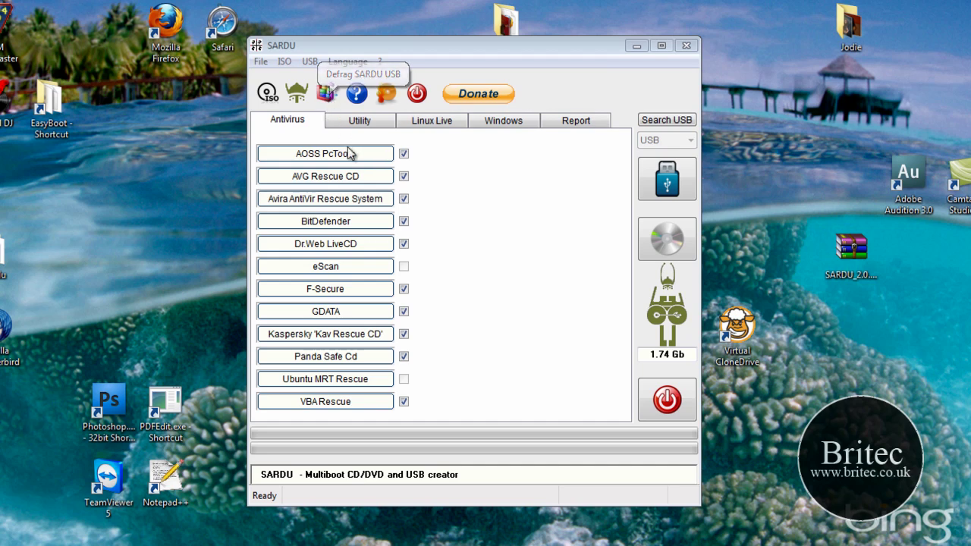
Browse SARDU's Utility list, then its Linux Live distributions.
click(379, 123)
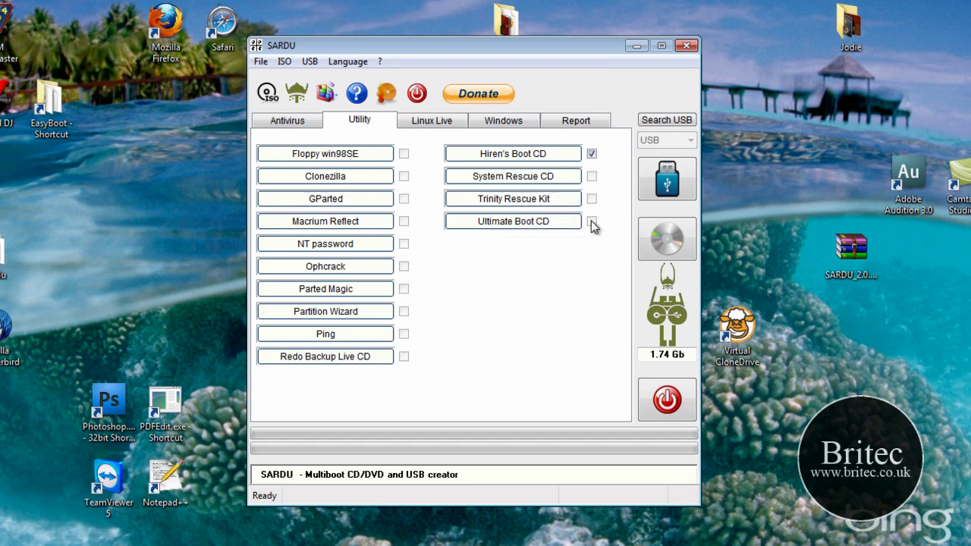
click(437, 128)
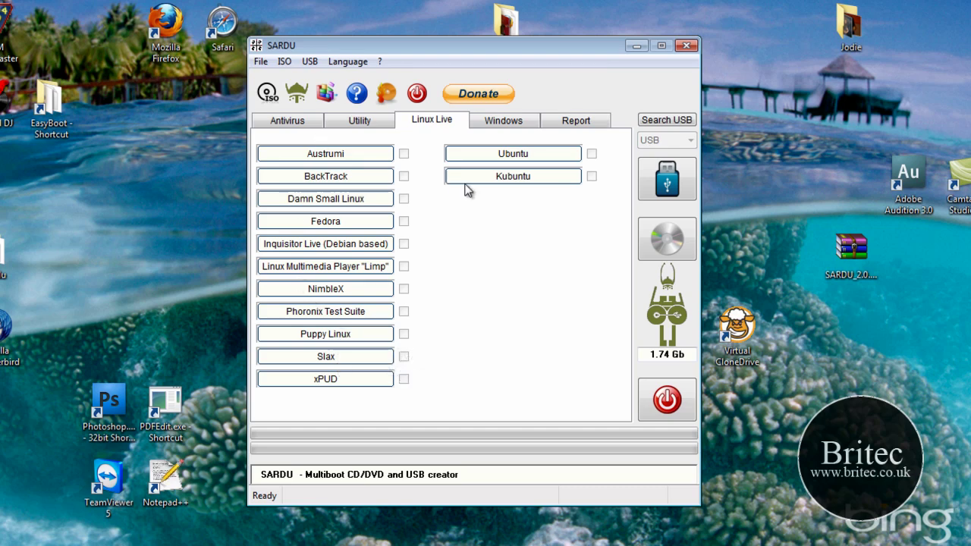
click(361, 182)
click(336, 339)
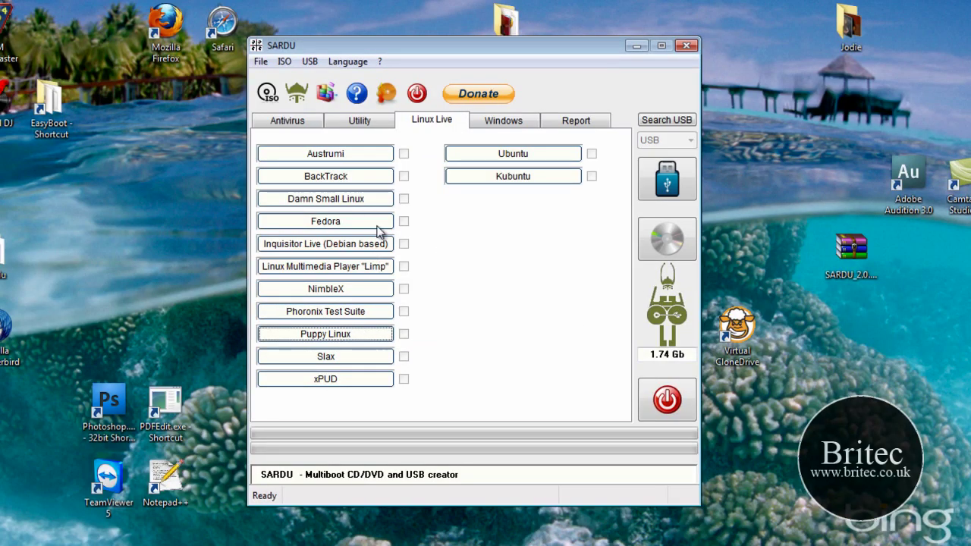
click(300, 132)
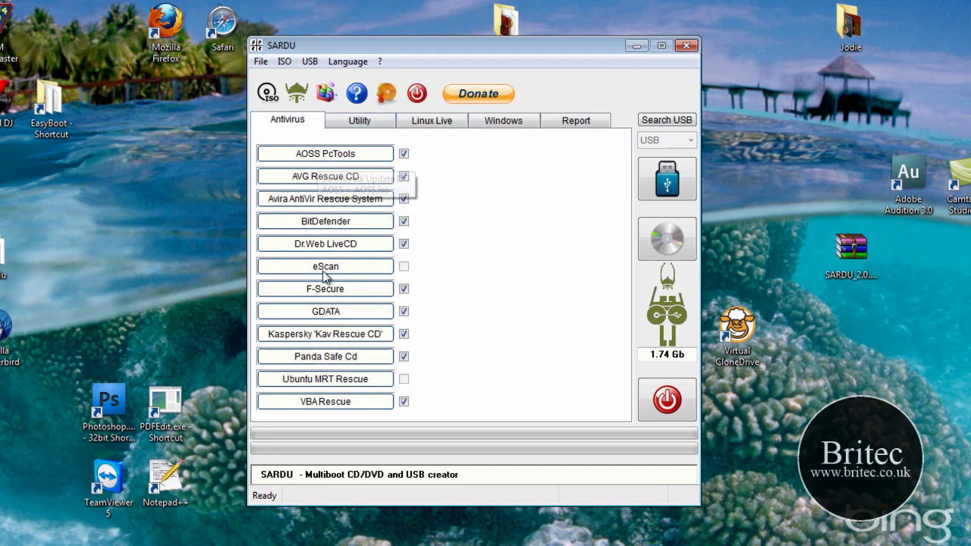
click(358, 121)
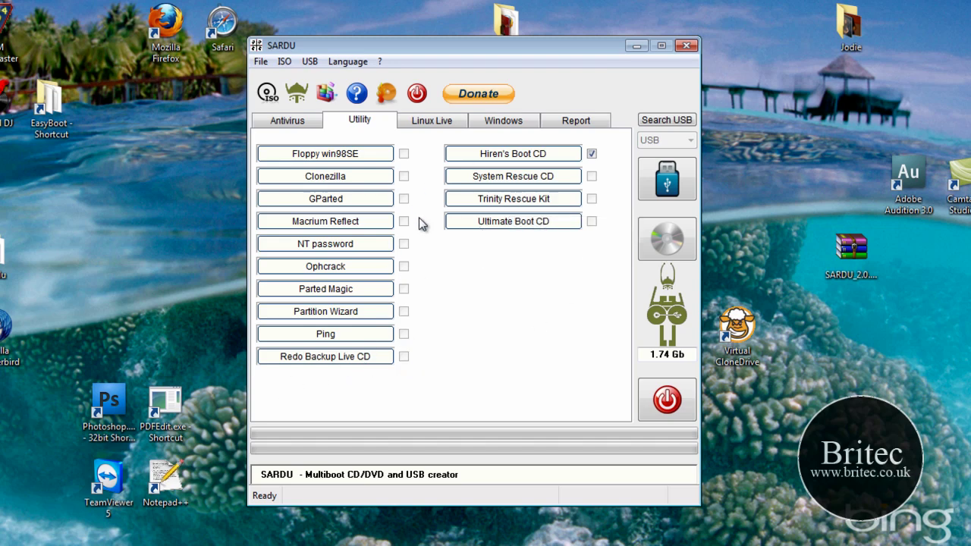
click(429, 126)
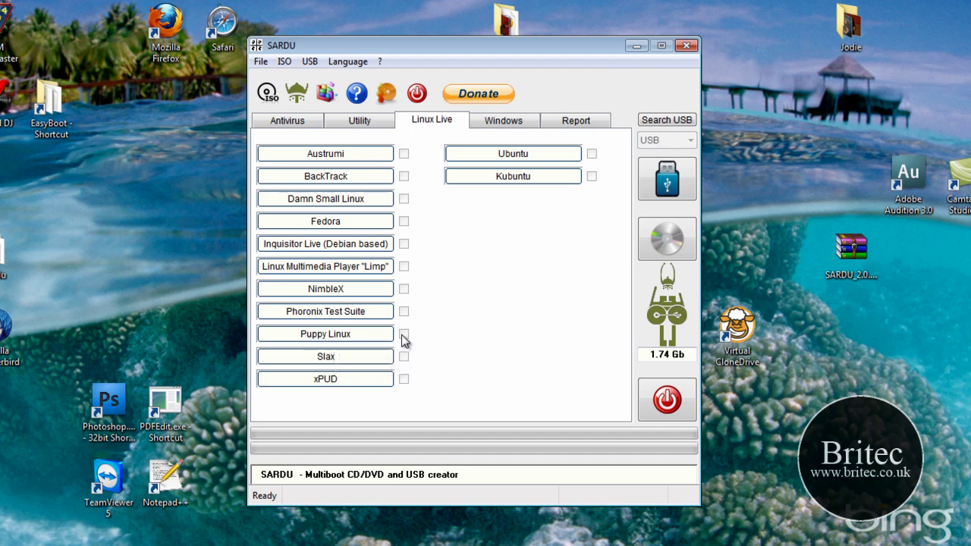
Switch SARDU to its Windows list of PE builds, recovery disks and installers.
click(506, 122)
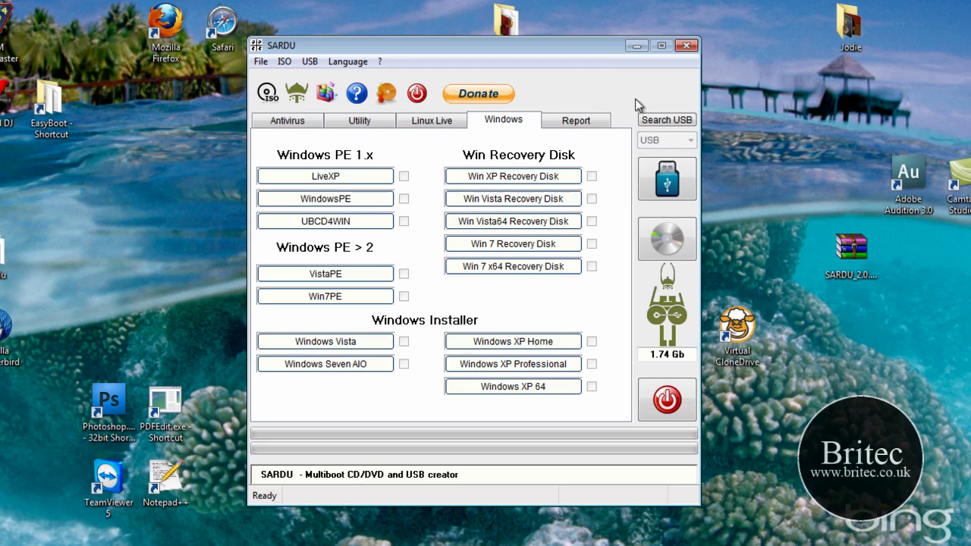
Minimize SARDU and open the Sardu v2\ISO folder in Explorer.
click(636, 46)
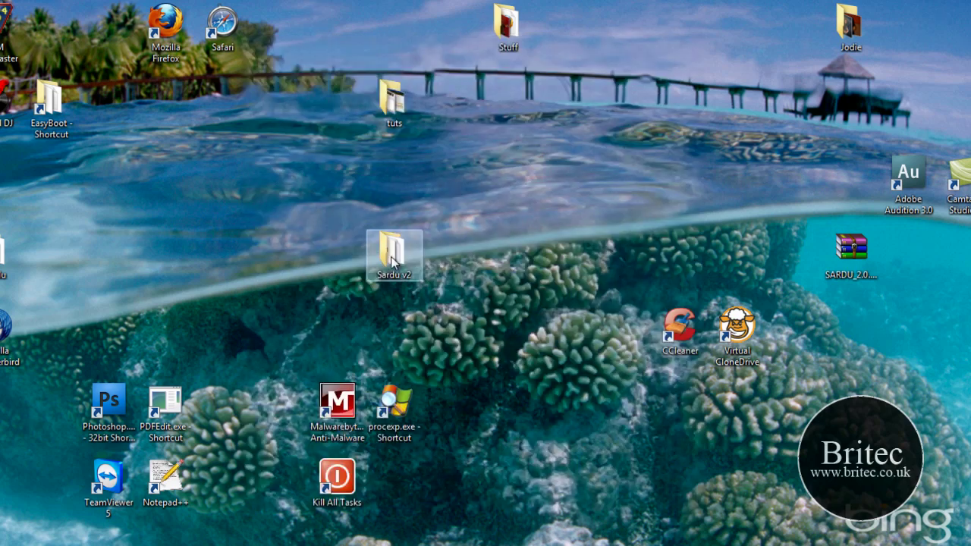
double_click(402, 277)
click(397, 254)
click(366, 206)
double_click(366, 205)
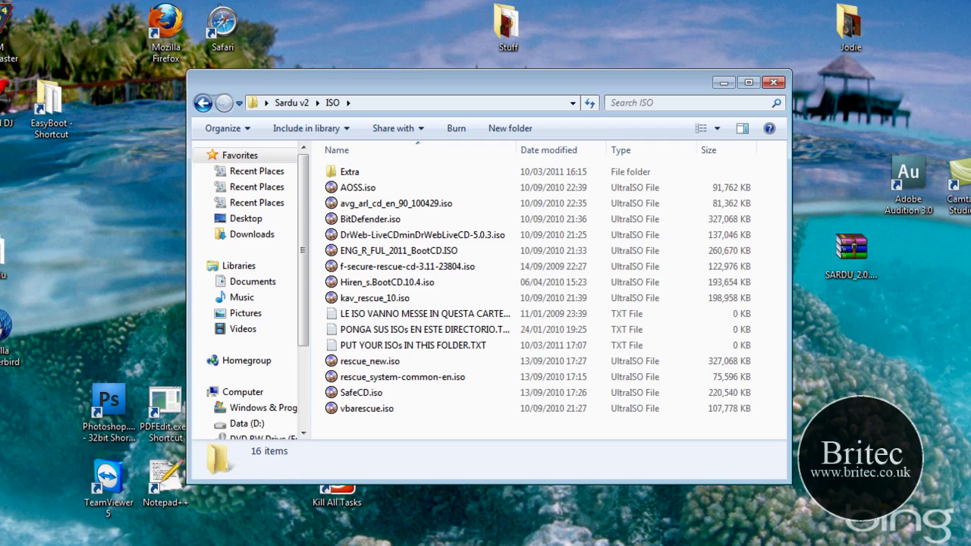
click(677, 535)
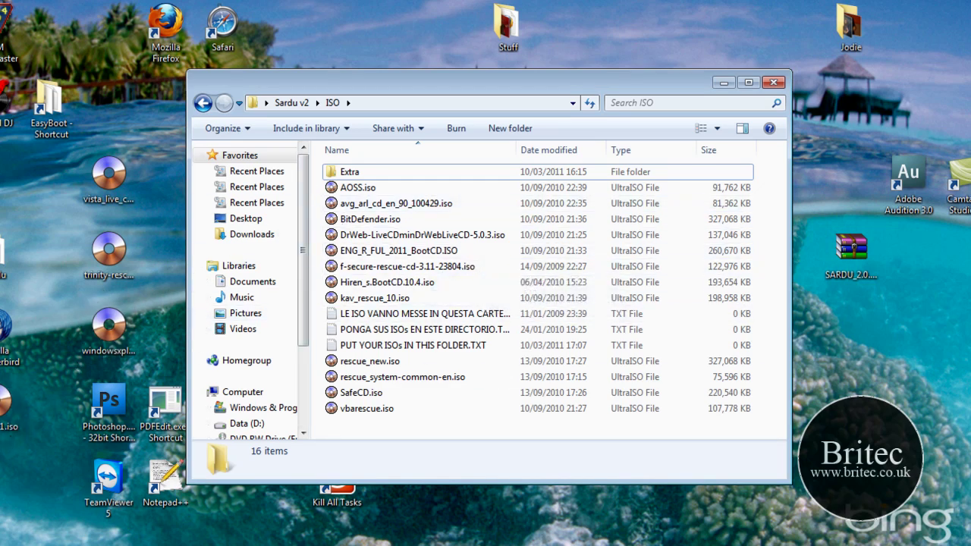
Copy ubcd411.iso from the desktop into the ISO folder.
right_click(3, 412)
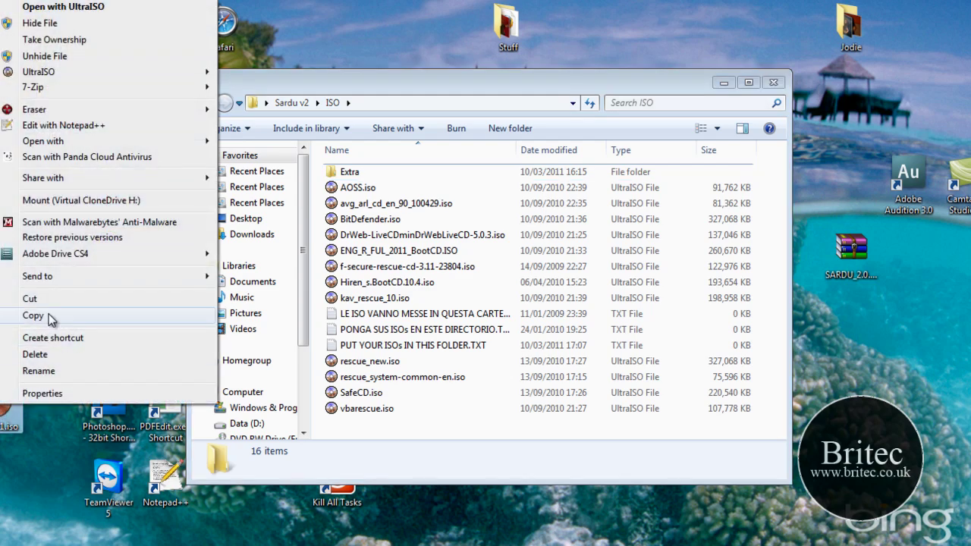
click(50, 311)
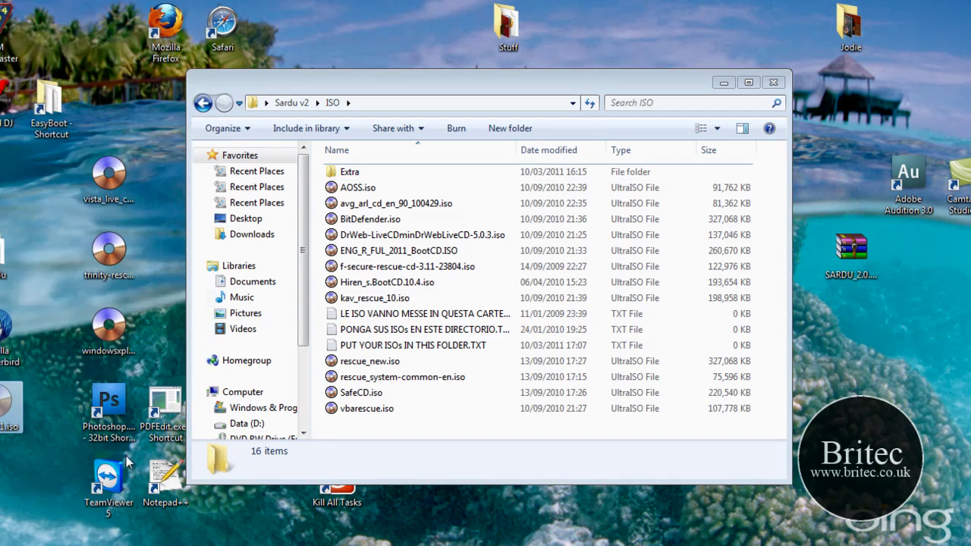
right_click(352, 425)
click(412, 297)
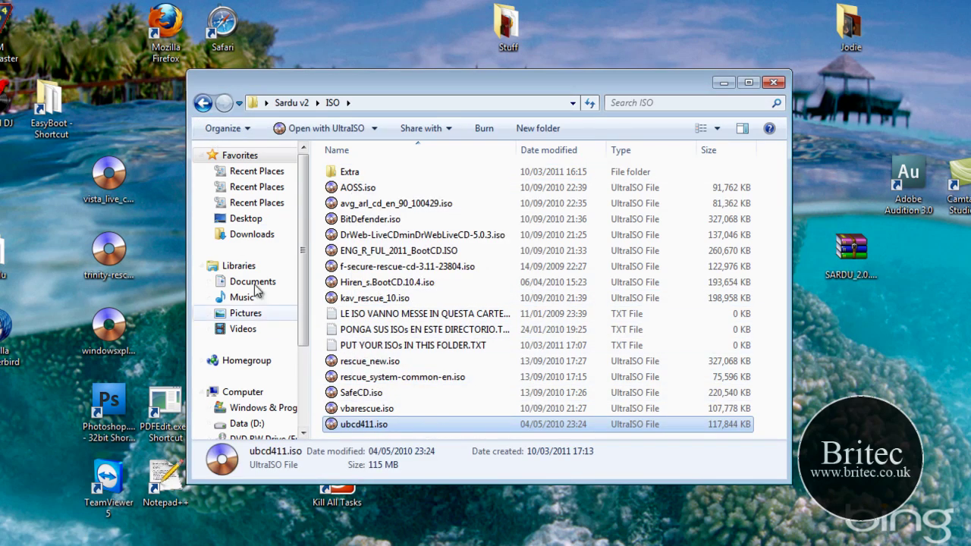
click(202, 103)
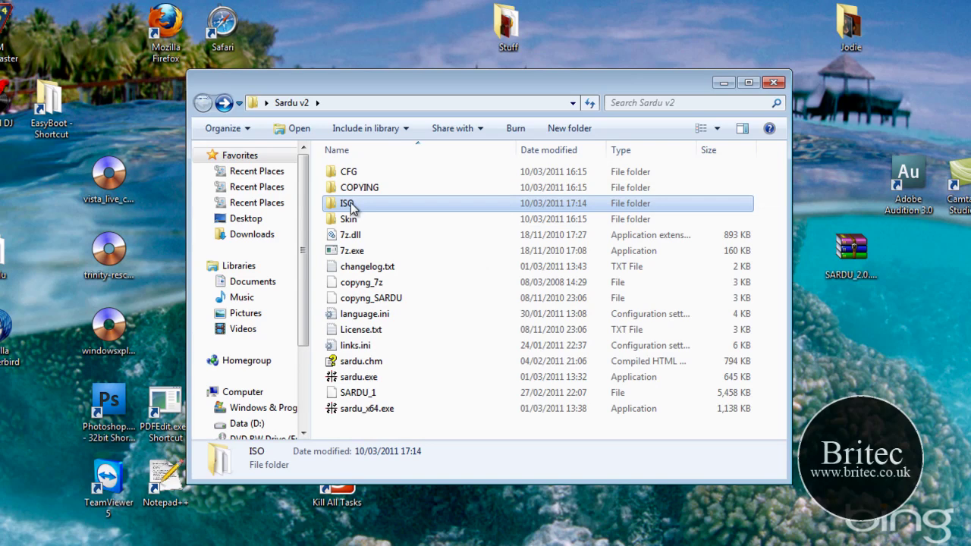
double_click(347, 205)
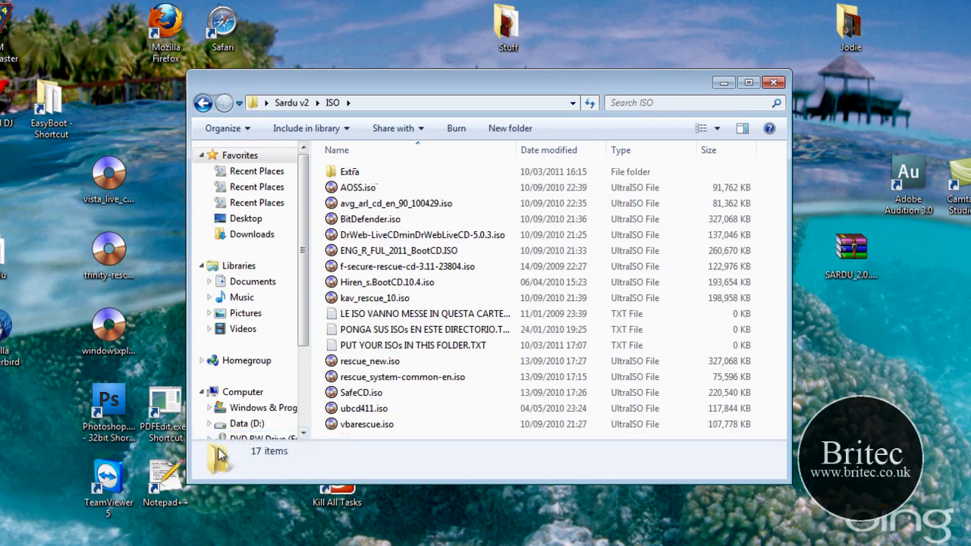
Move trinity-rescue-kit.3.4-build-367.iso from the desktop into the ISO folder and close it.
click(108, 256)
right_click(111, 256)
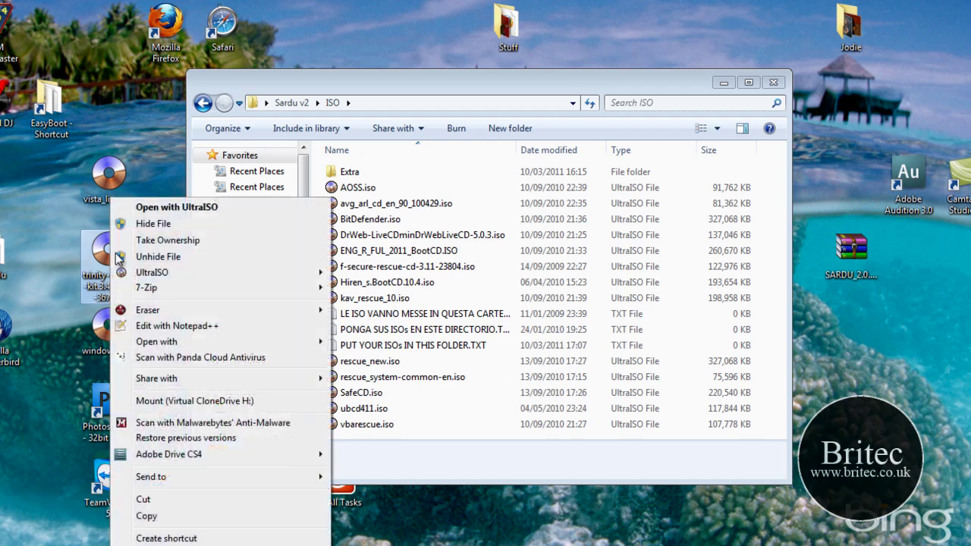
click(143, 498)
right_click(407, 438)
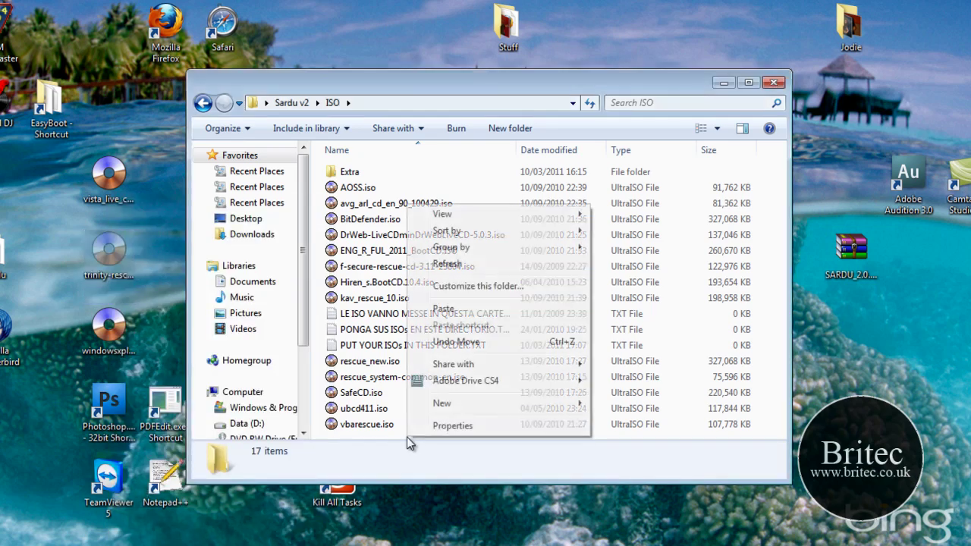
click(444, 307)
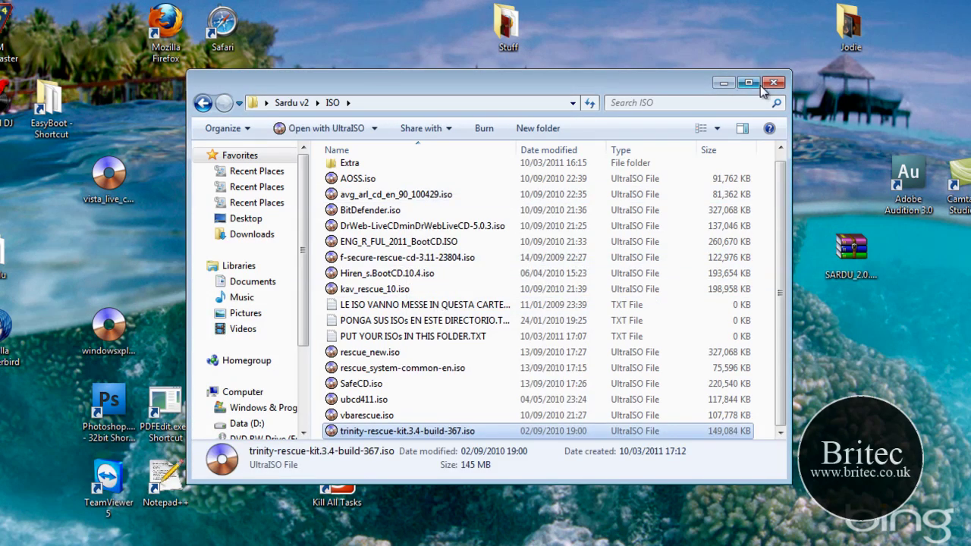
click(780, 85)
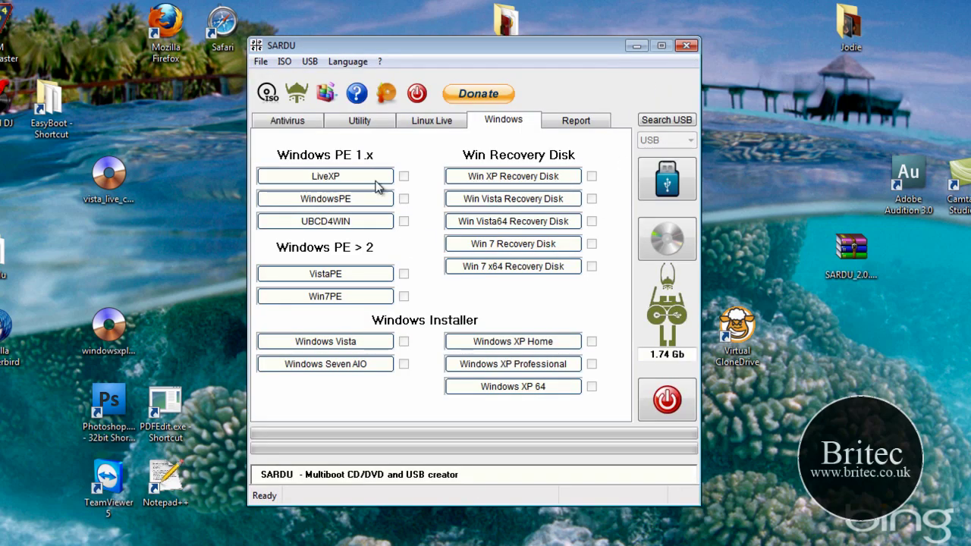
Close SARDU and relaunch sardu_x64.exe from the Sardu v2 folder.
click(440, 121)
click(365, 121)
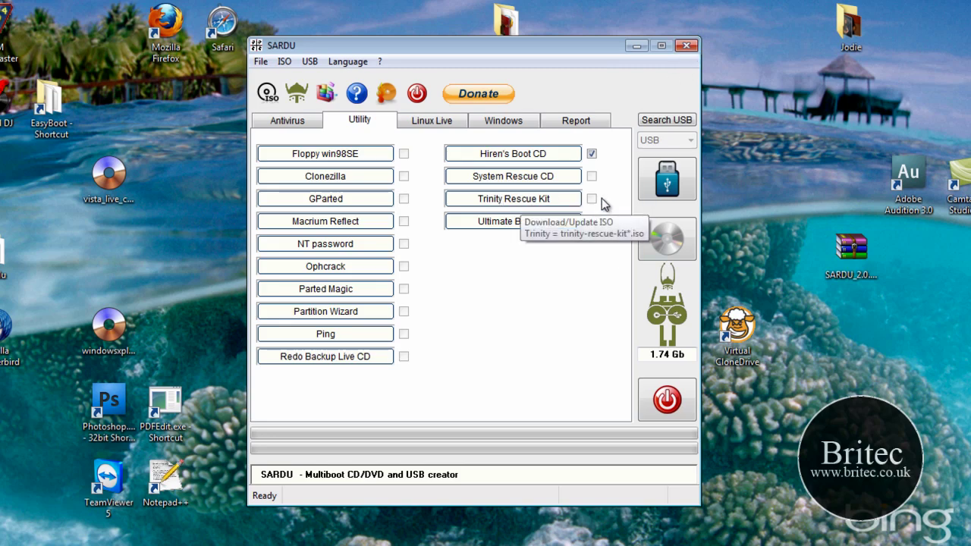
click(687, 45)
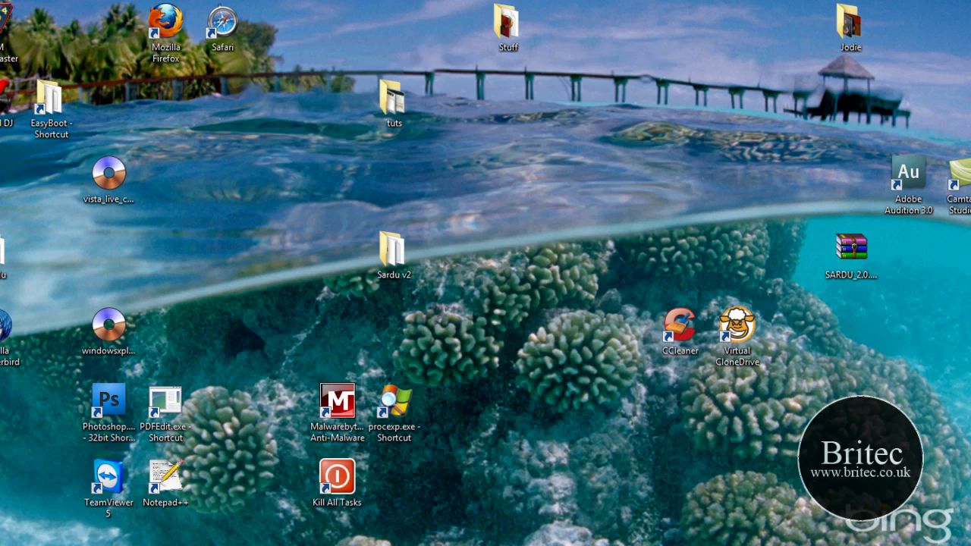
double_click(391, 250)
double_click(360, 410)
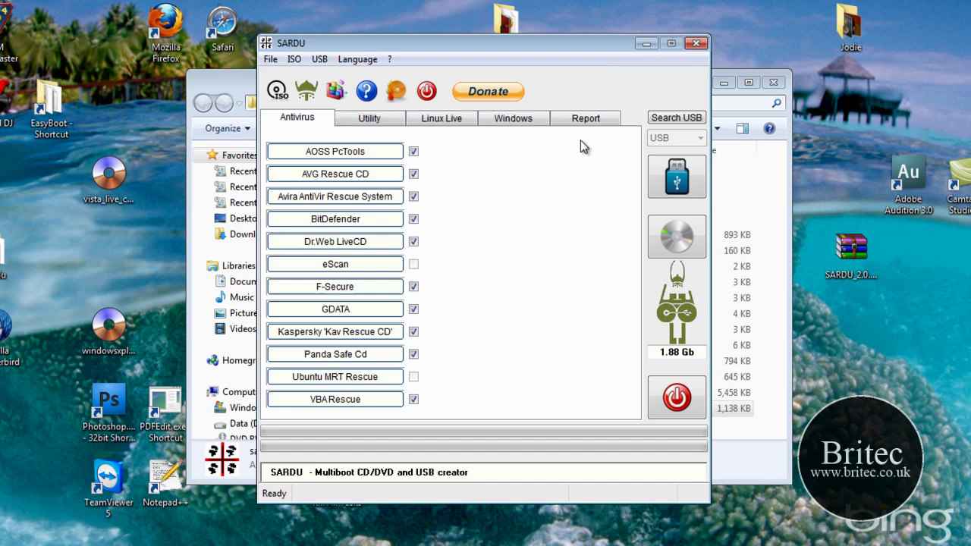
Confirm Trinity Rescue Kit appears checked in Utility with a 1.88 Gb total, then close SARDU.
click(497, 122)
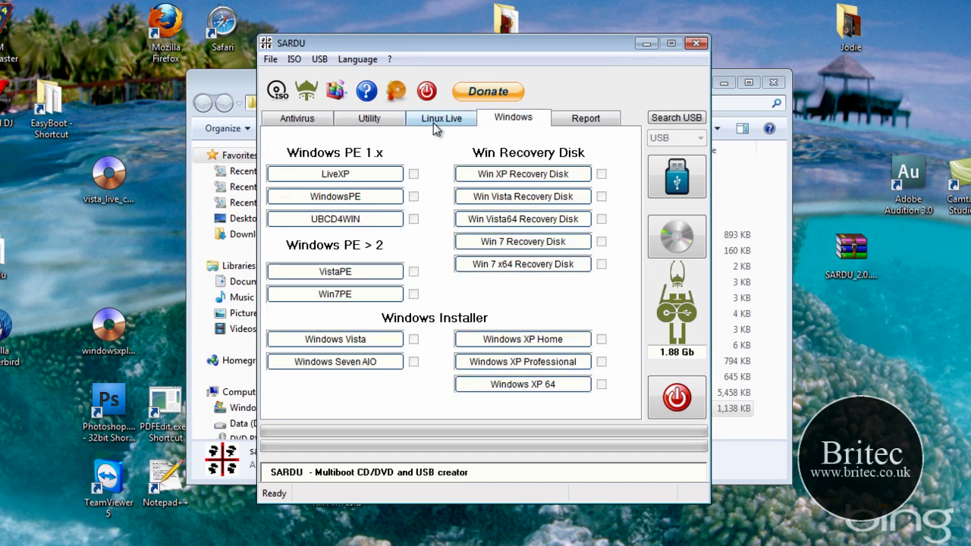
click(431, 125)
click(376, 123)
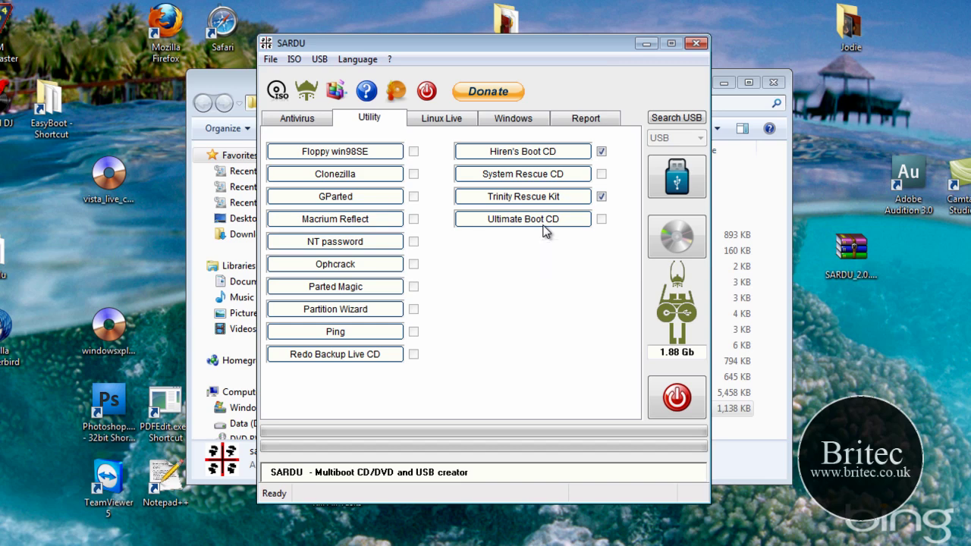
click(695, 47)
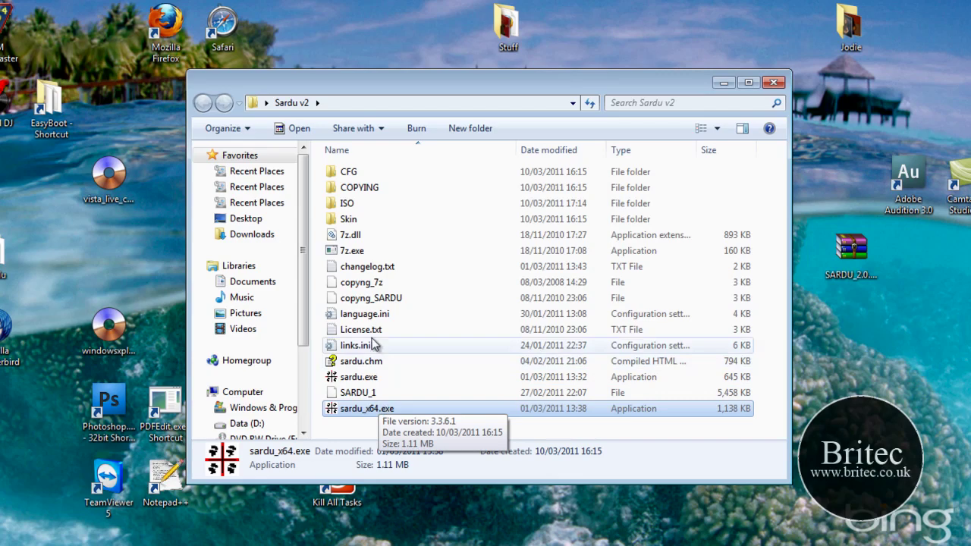
Rename ubcd411.iso in the ISO folder to UBCD5.iso, then close Explorer.
double_click(360, 203)
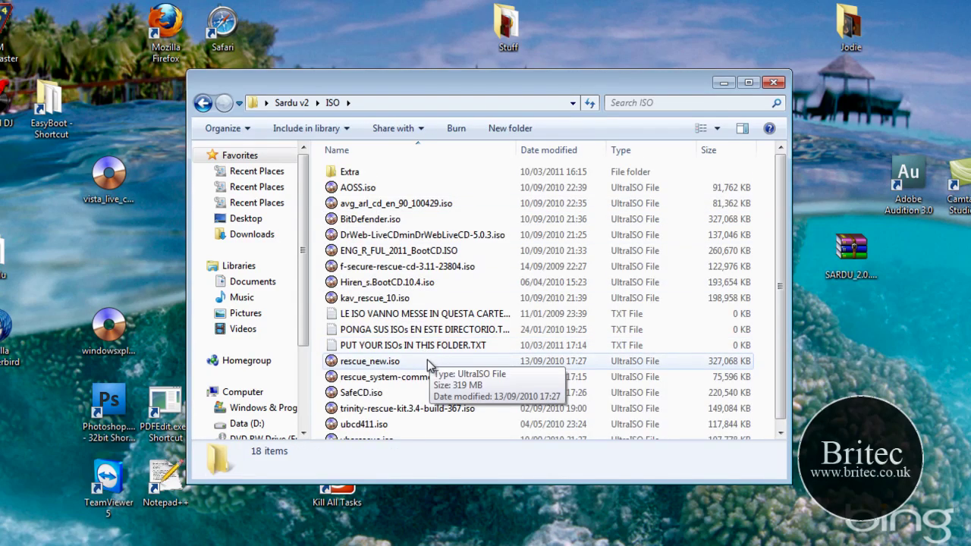
scroll(427, 359, down, 1)
right_click(377, 415)
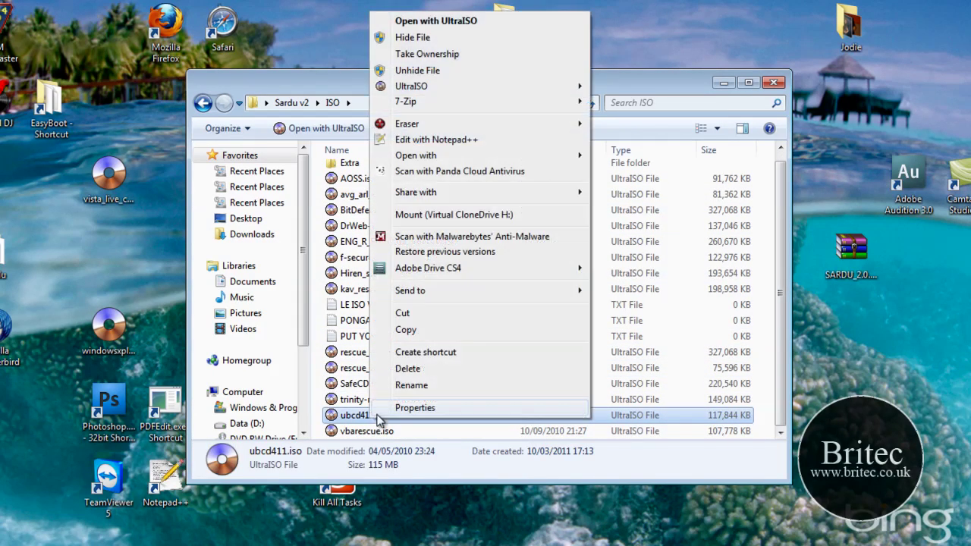
click(417, 385)
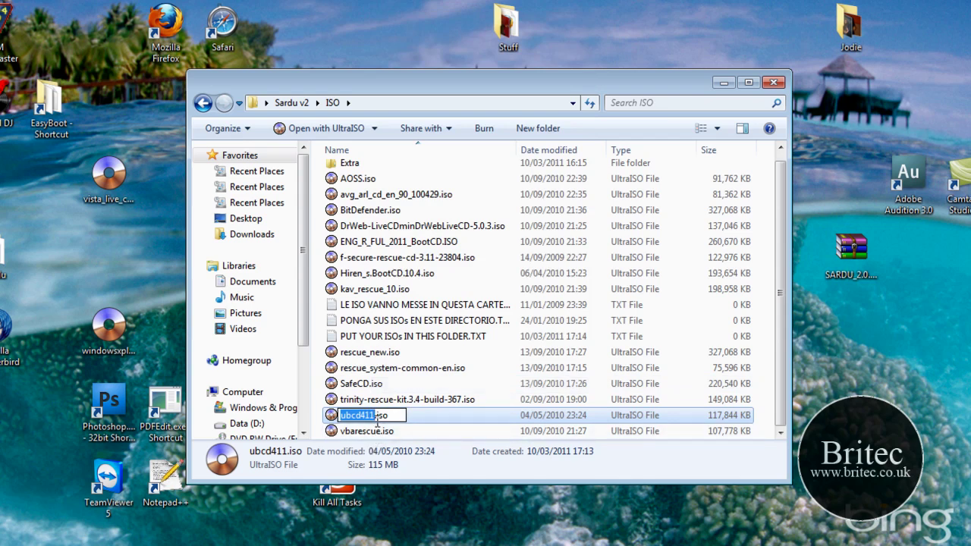
click(377, 416)
key(BackSpace)
key(BackSpace)
key(BackSpace)
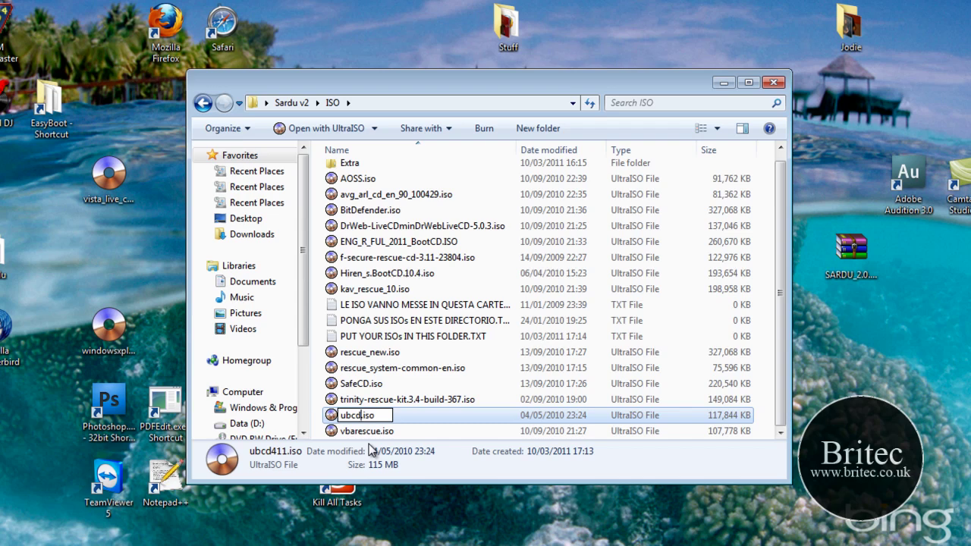
key(BackSpace)
key(BackSpace)
key(BackSpace)
key(BackSpace)
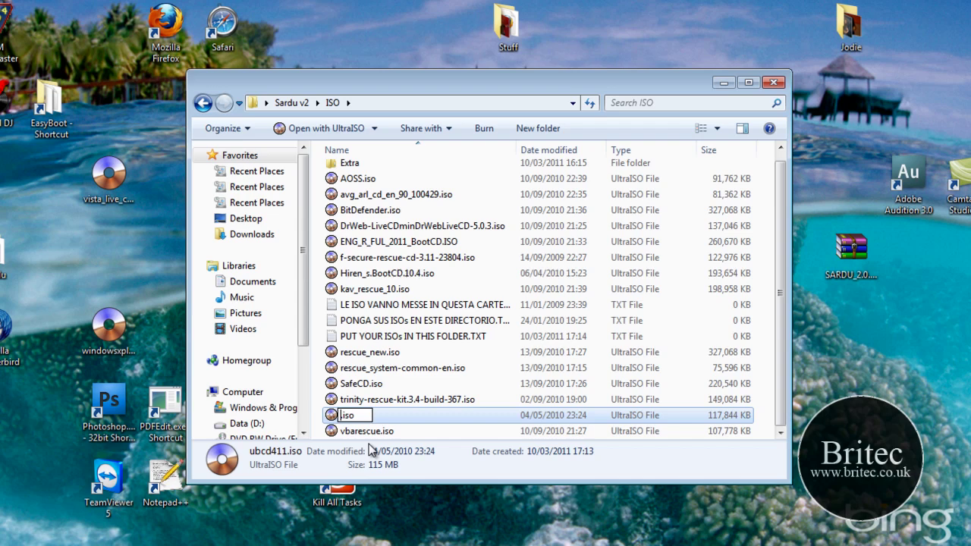
text(UBCD5)
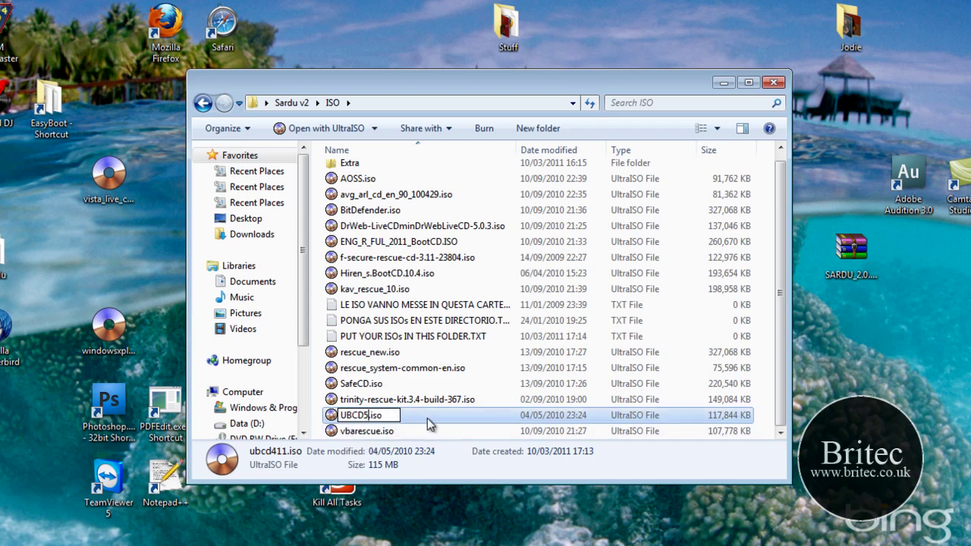
click(418, 433)
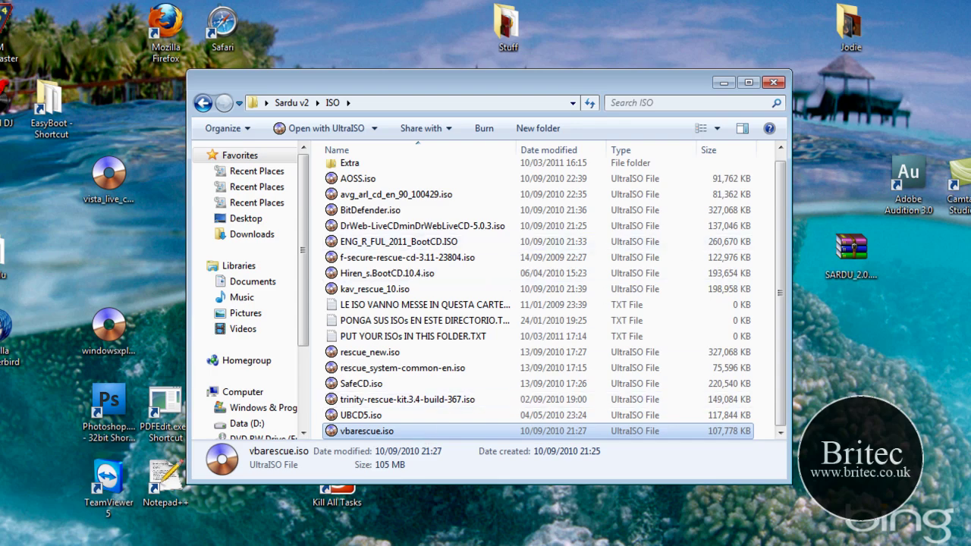
click(774, 84)
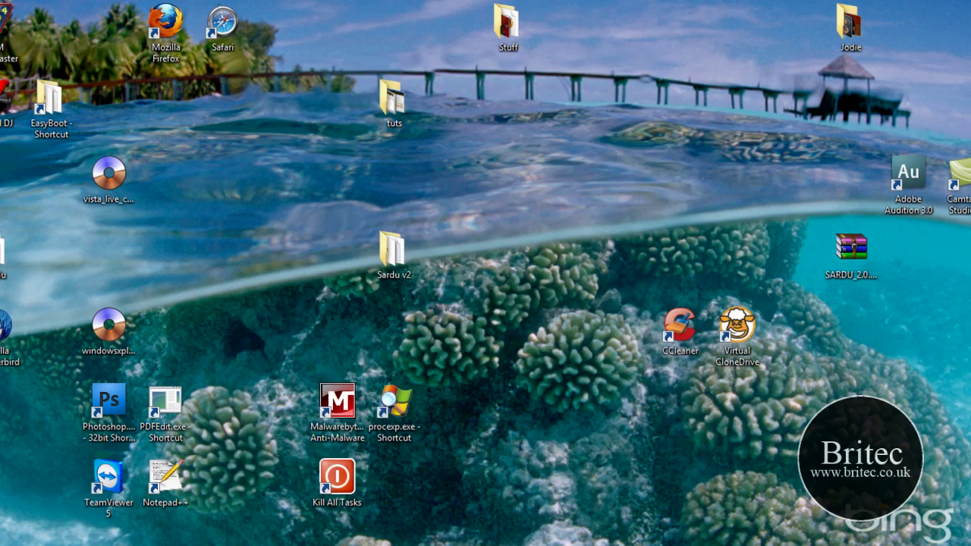
Relaunch sardu_x64.exe, confirm Ultimate Boot CD is detected for 1.99 Gb, then close SARDU.
double_click(392, 250)
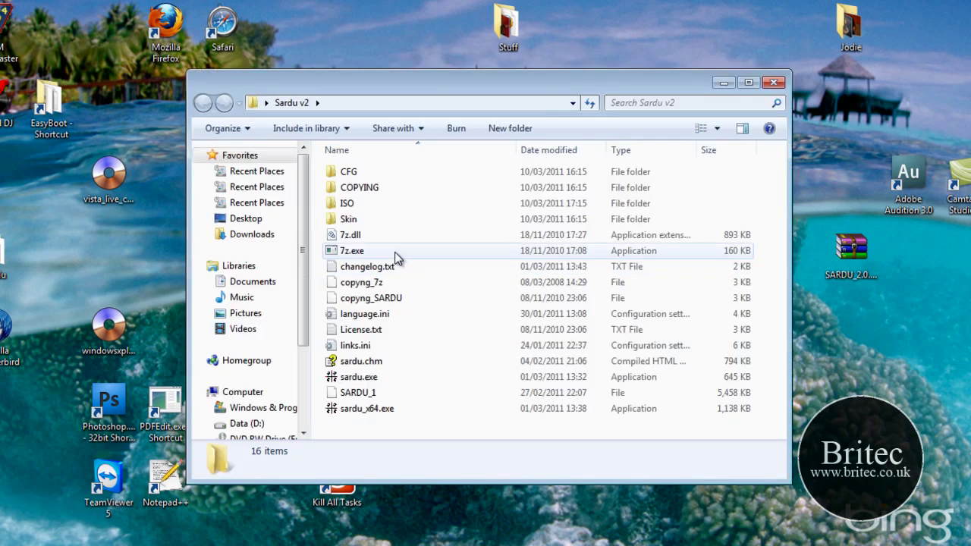
click(370, 410)
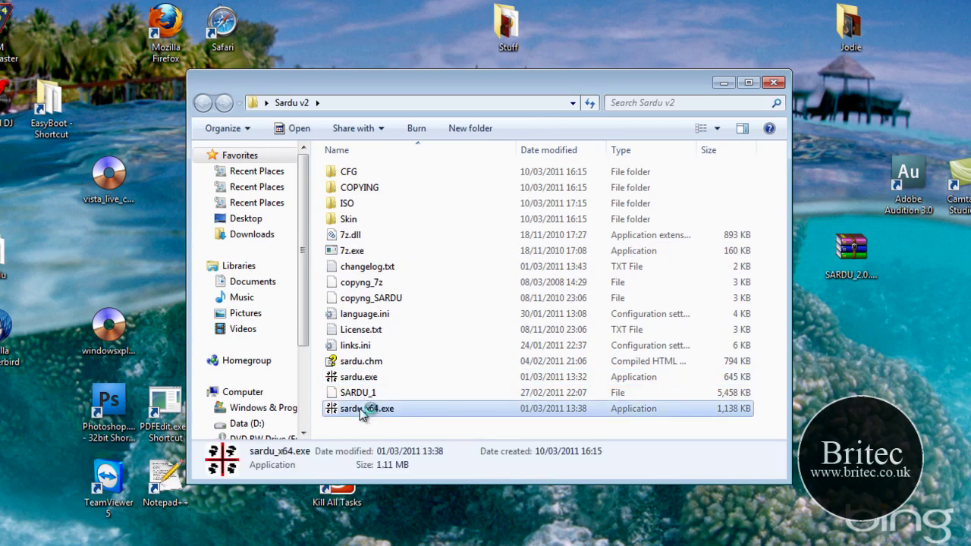
key(Return)
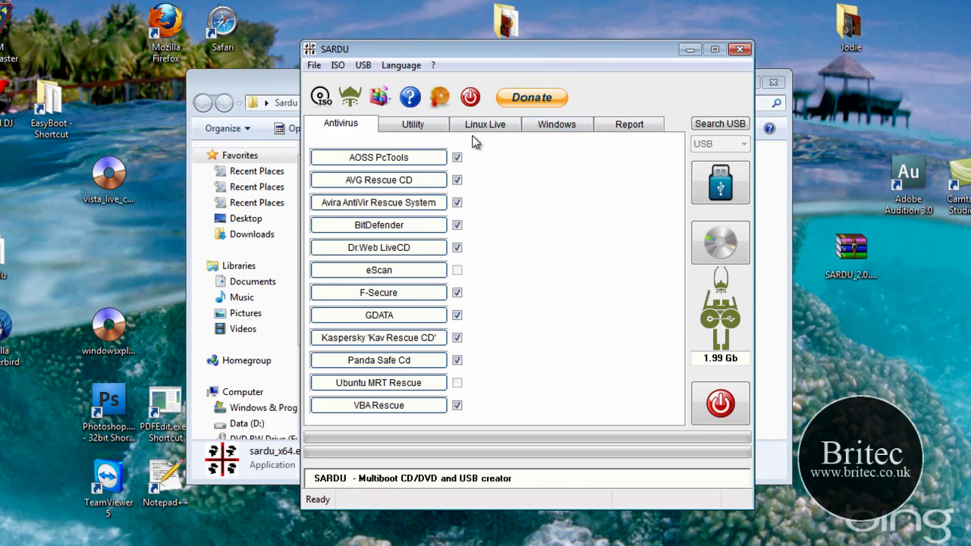
click(429, 131)
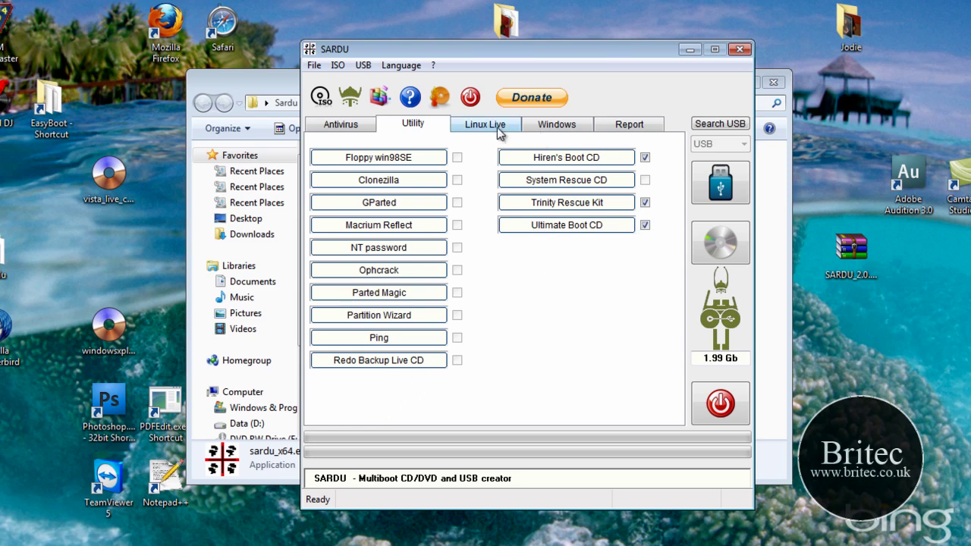
click(561, 129)
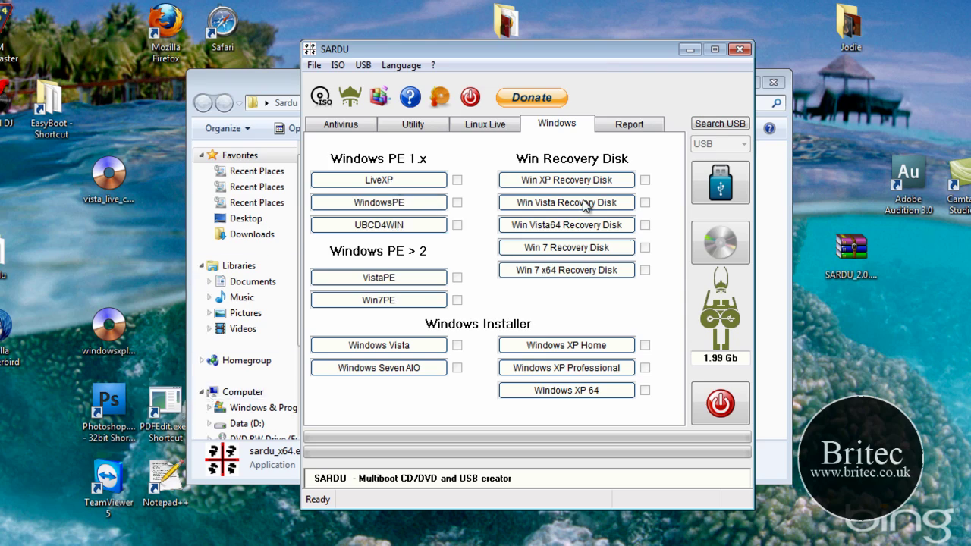
click(740, 48)
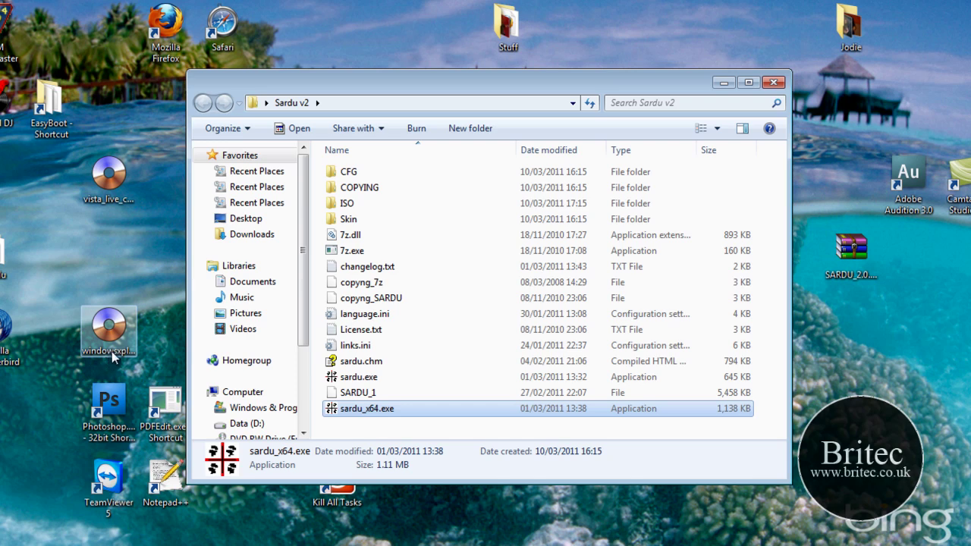
Rename the desktop windowsxplivecd.iso to LiveCD.iso.
right_click(112, 352)
click(148, 317)
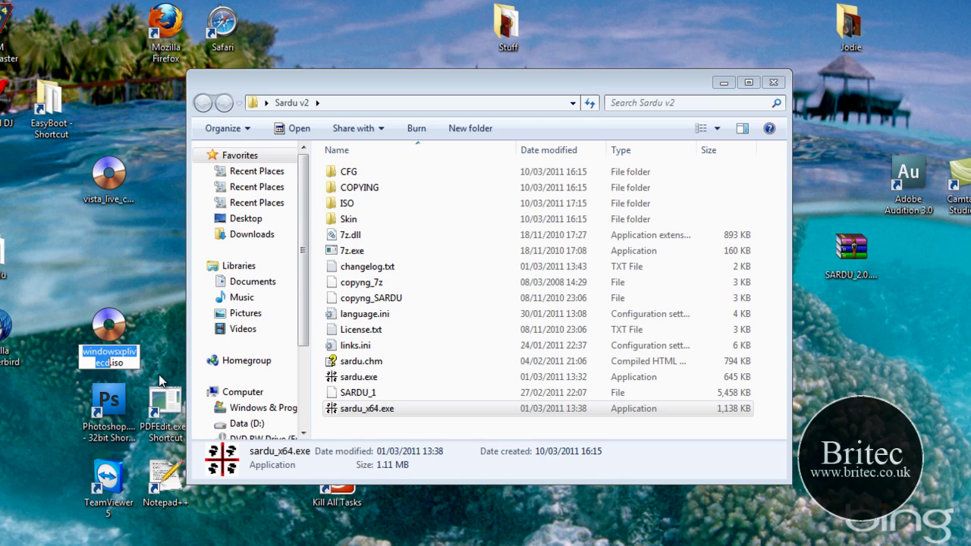
text(Live)
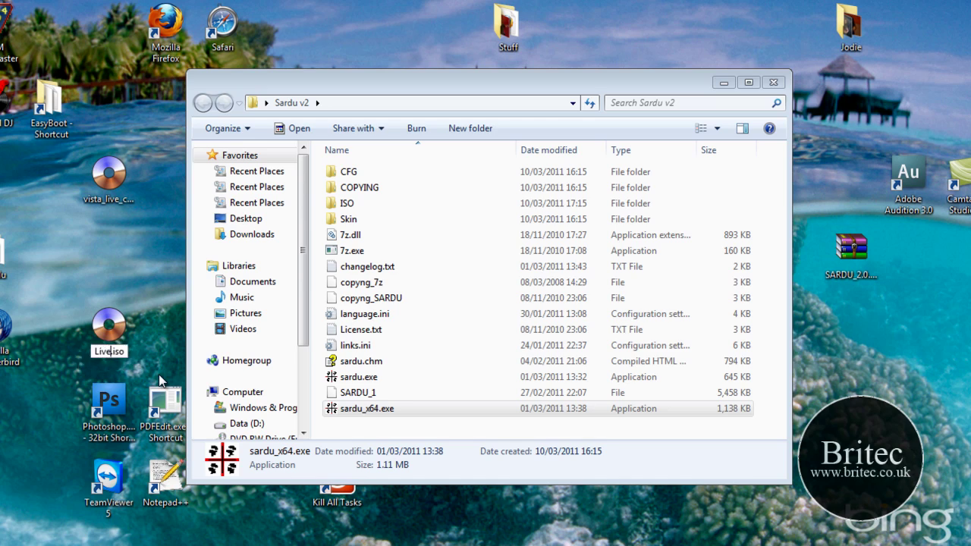
text(CD)
key(Return)
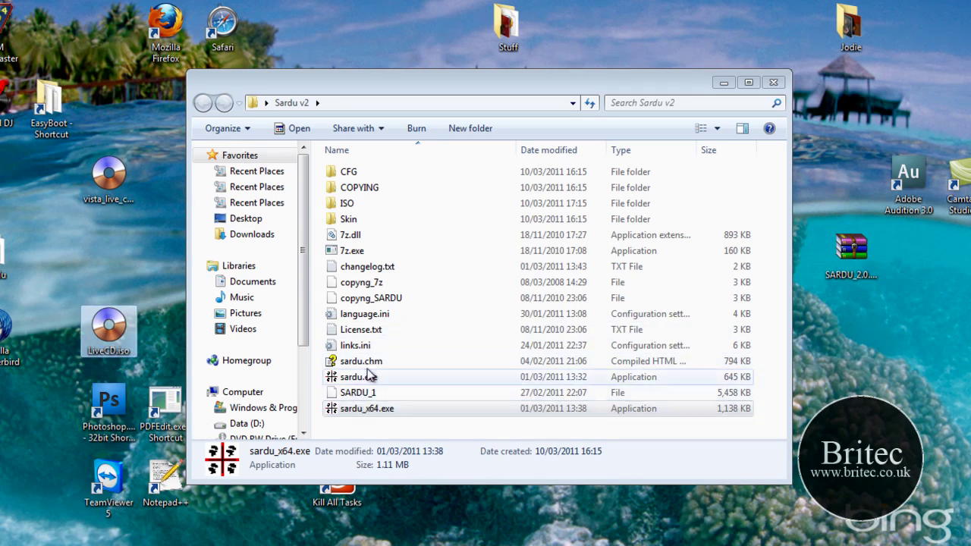
Check the Sardu v2 ISO folder, then return to Sardu v2 and select sardu_x64.exe.
double_click(358, 202)
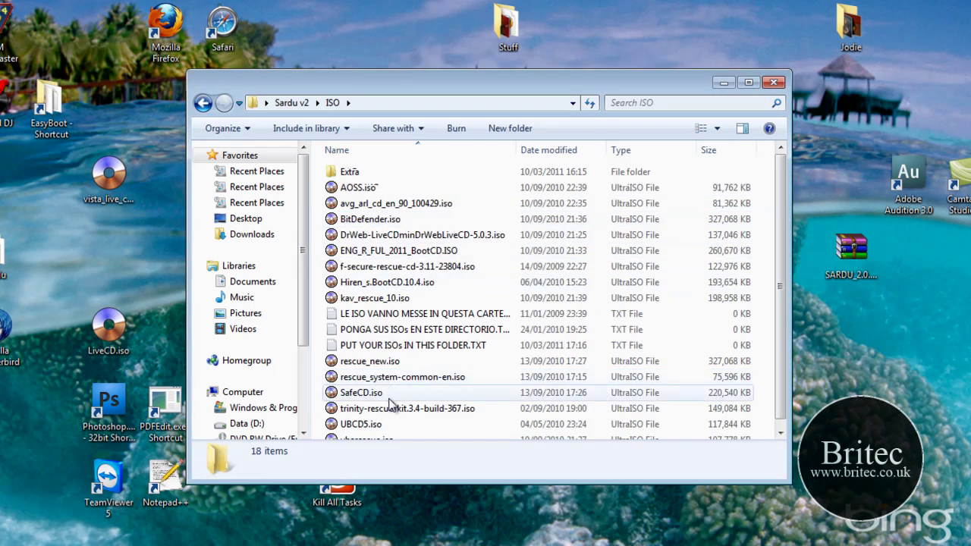
click(202, 103)
click(362, 413)
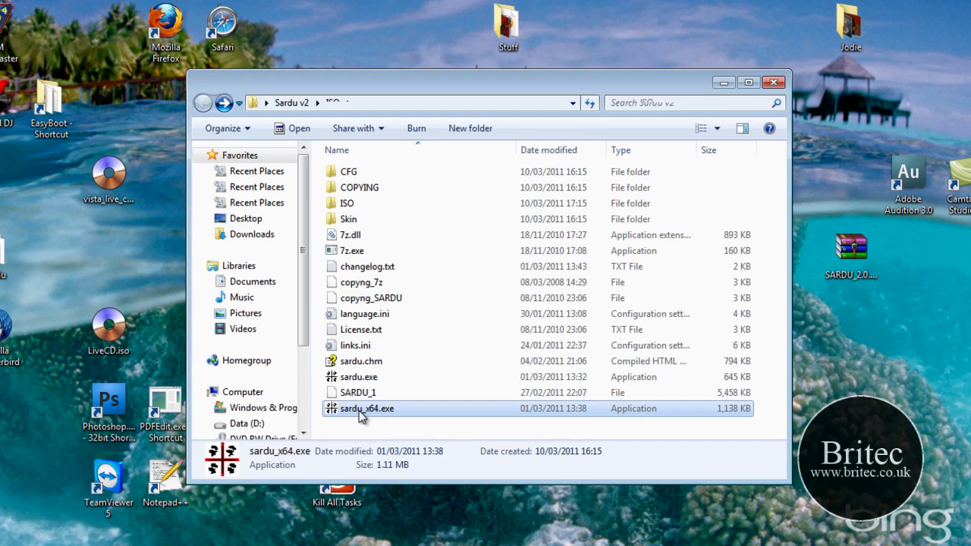
Relaunch SARDU and review the Utility and Windows lists, where LiveXP requires LiveXP.iso.
double_click(362, 414)
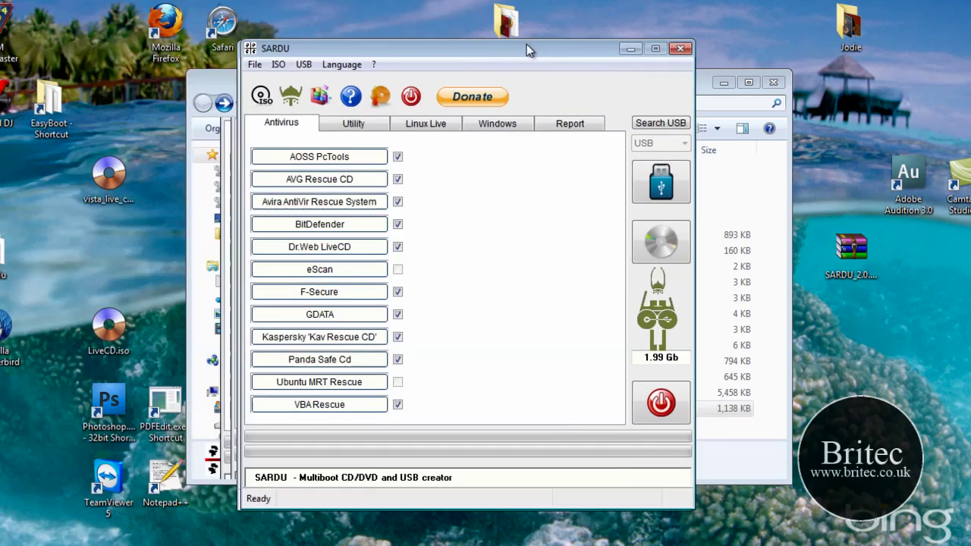
drag(526, 44, 590, 35)
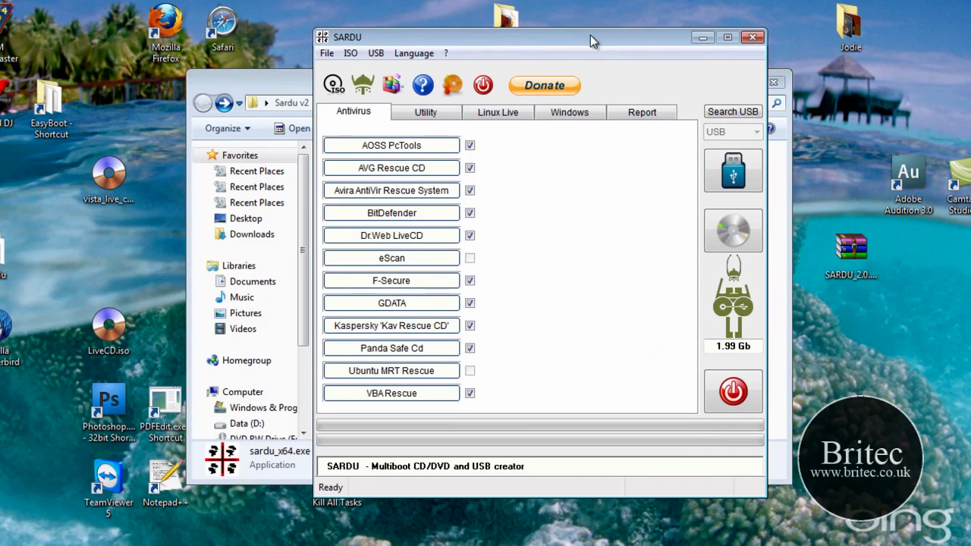
click(439, 116)
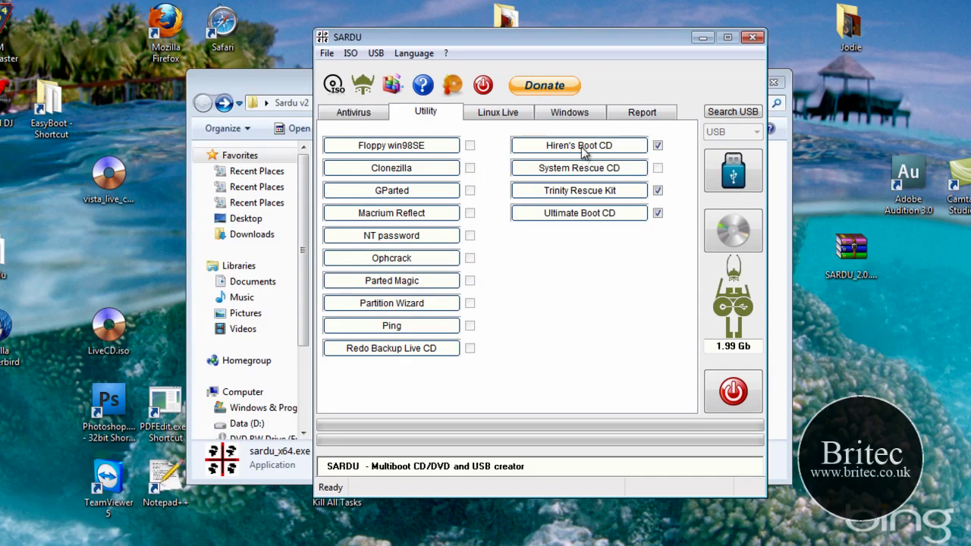
click(580, 121)
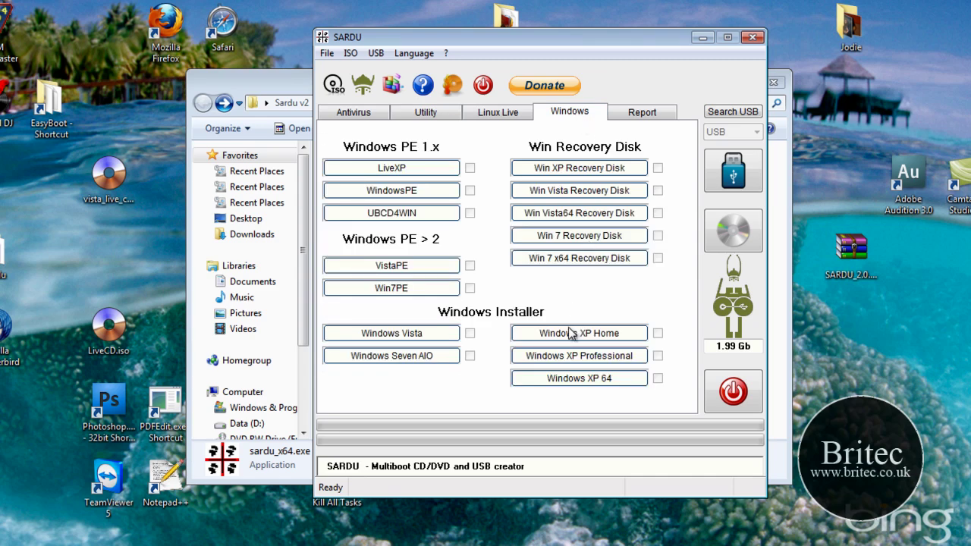
mouse_move(409, 173)
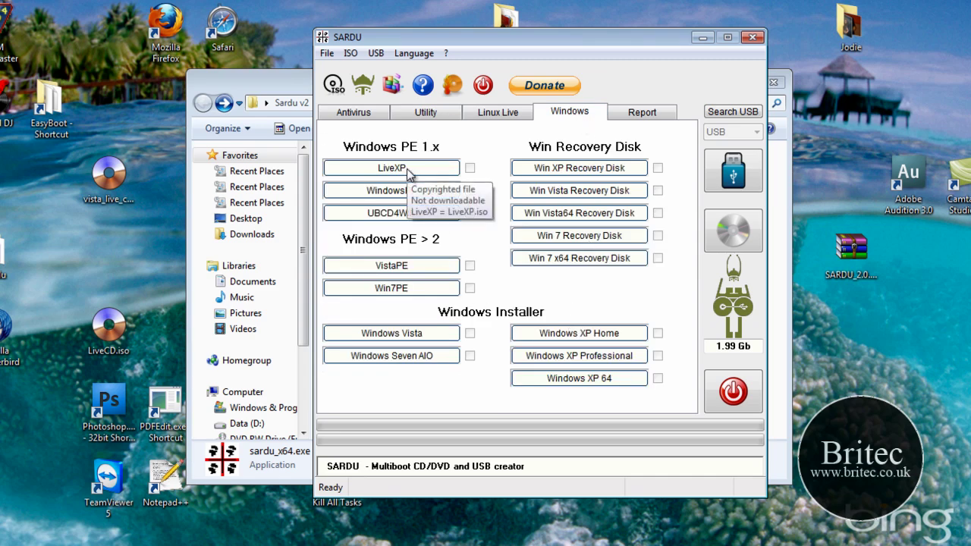
Close SARDU and rename the desktop LiveCD.iso to LiveXP.iso.
click(753, 36)
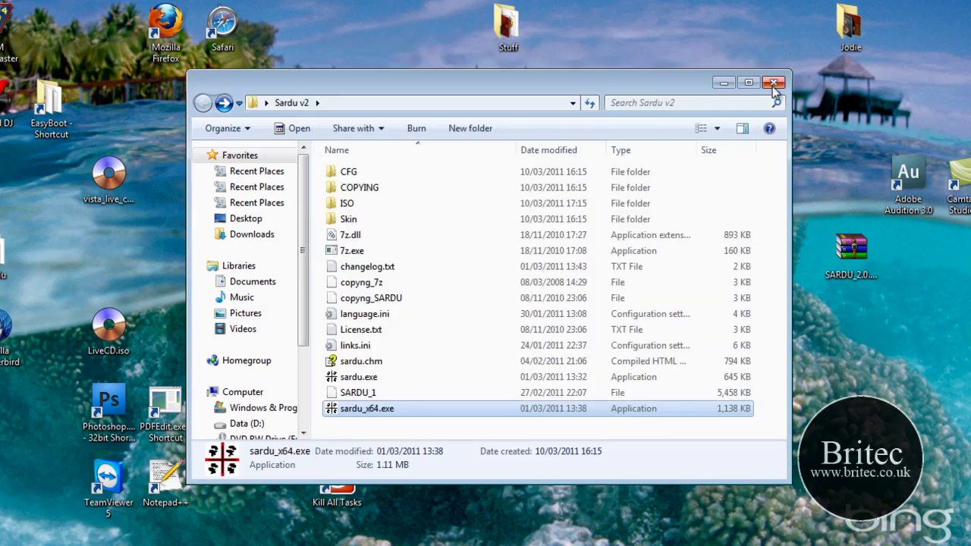
right_click(110, 352)
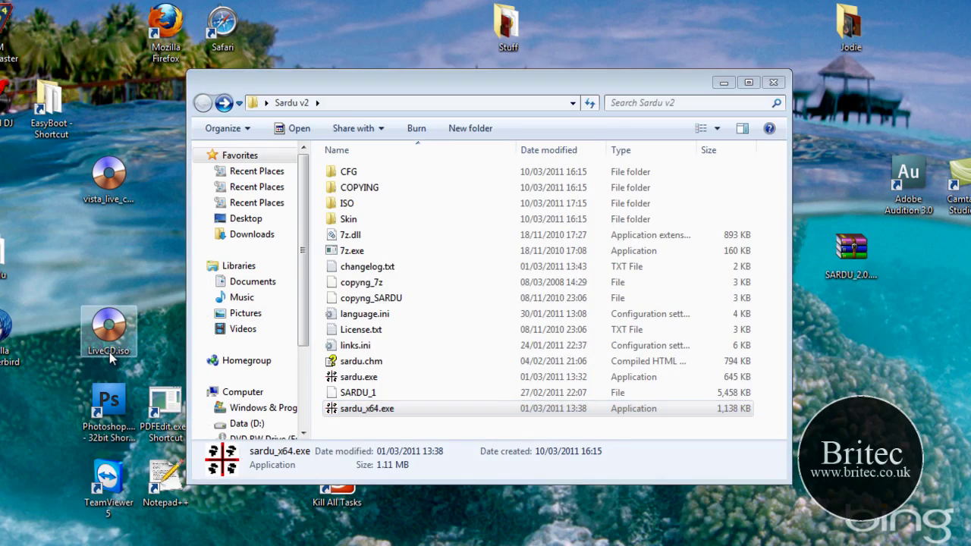
click(152, 319)
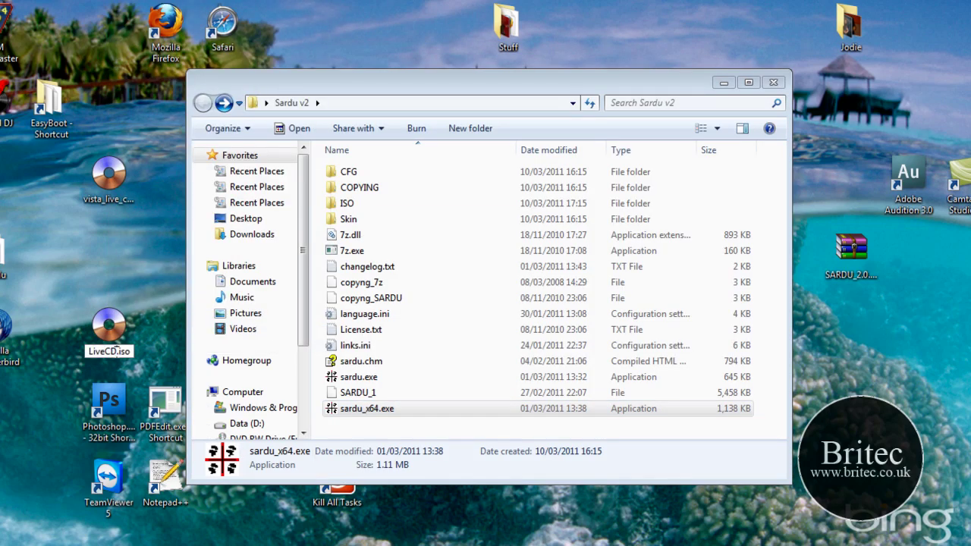
key(BackSpace)
key(BackSpace)
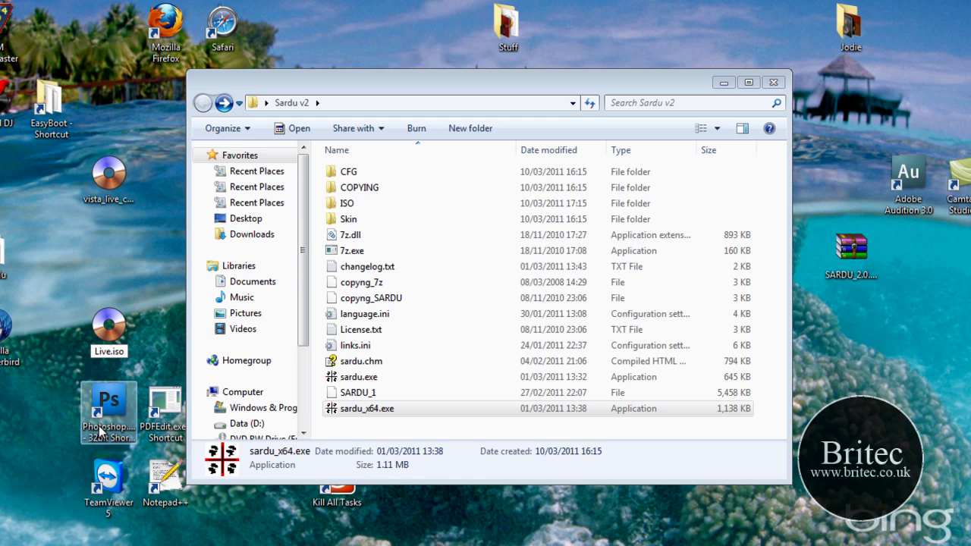
text(XP)
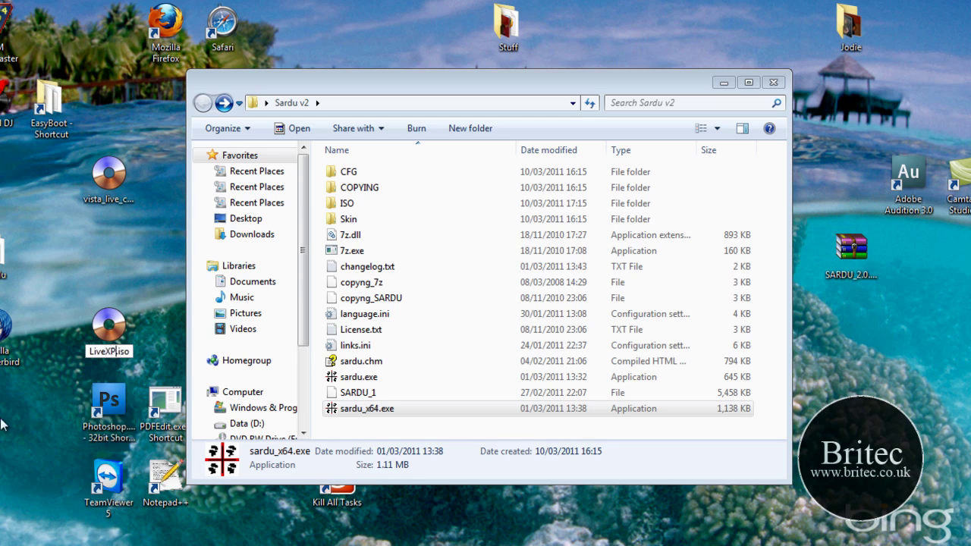
click(106, 326)
Copy LiveXP.iso into the Sardu v2 ISO folder, then return to Sardu v2.
right_click(108, 327)
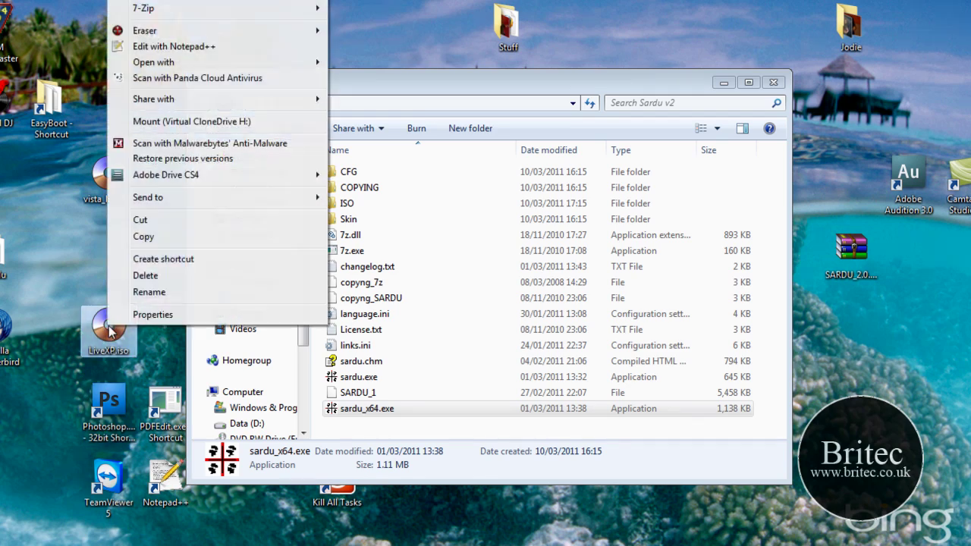
click(138, 236)
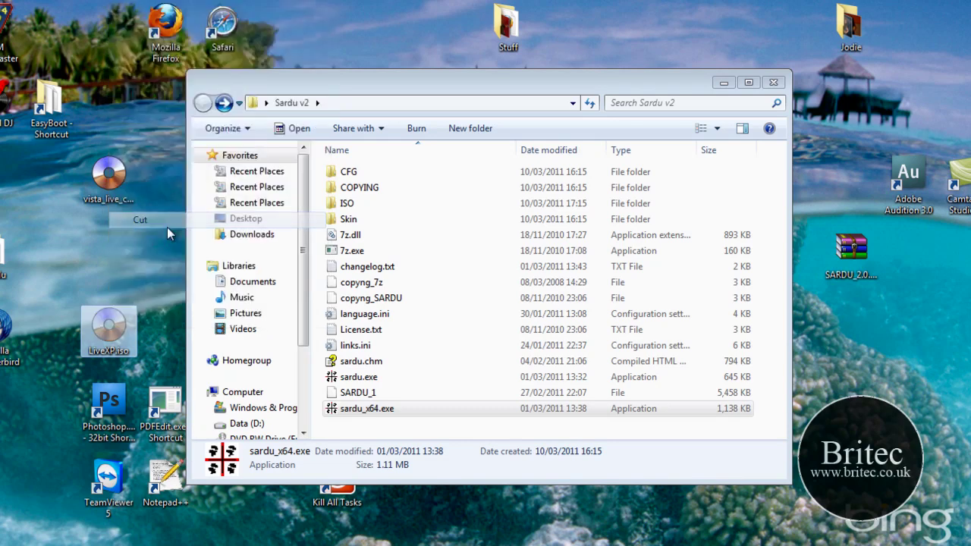
double_click(358, 205)
scroll(480, 415, down, 1)
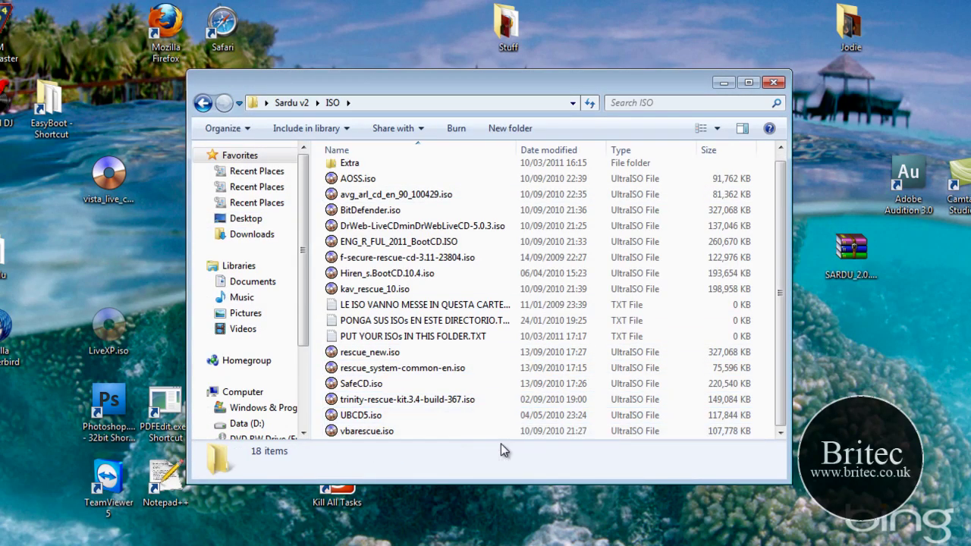
right_click(464, 434)
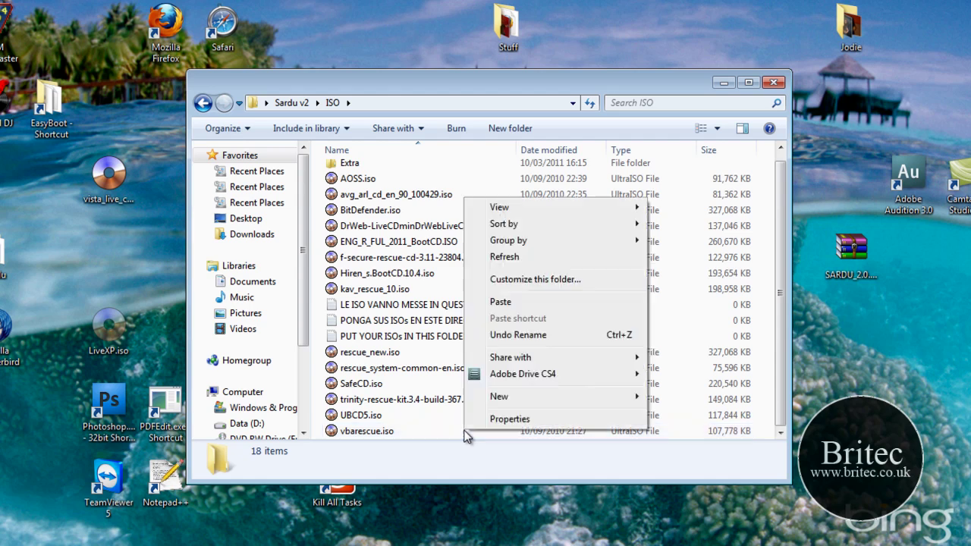
click(493, 303)
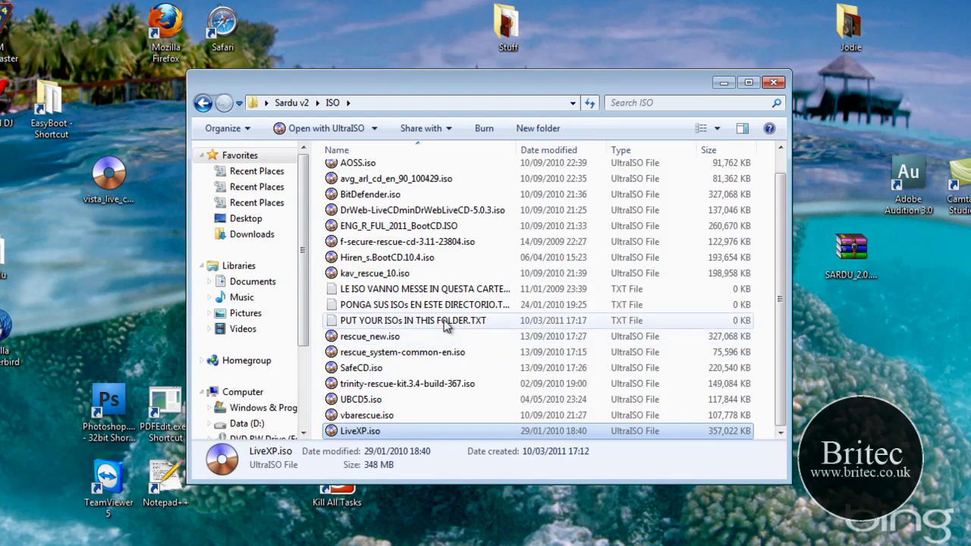
click(202, 102)
Relaunch SARDU, confirm LiveXP is ticked under Windows PE 1.x at 2.33 Gb, and close it.
double_click(390, 411)
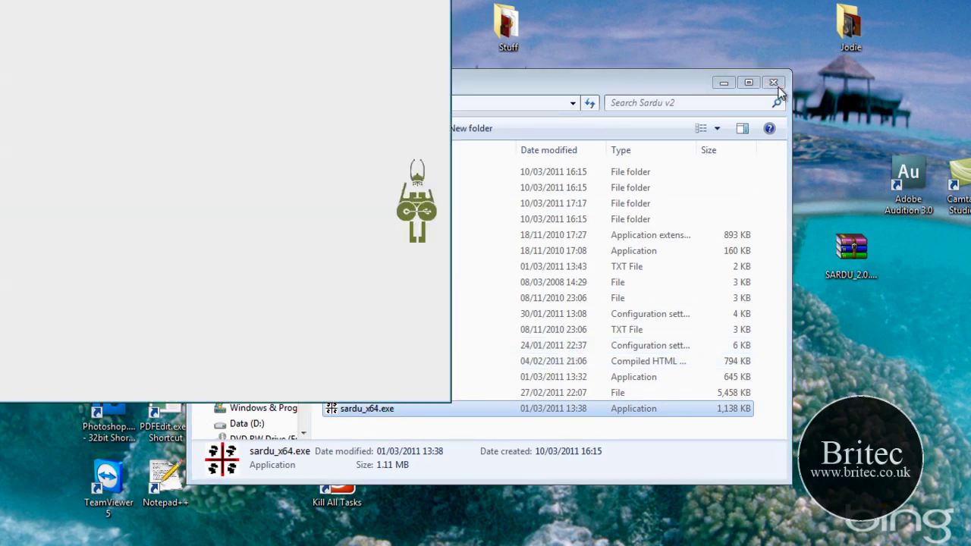
click(774, 82)
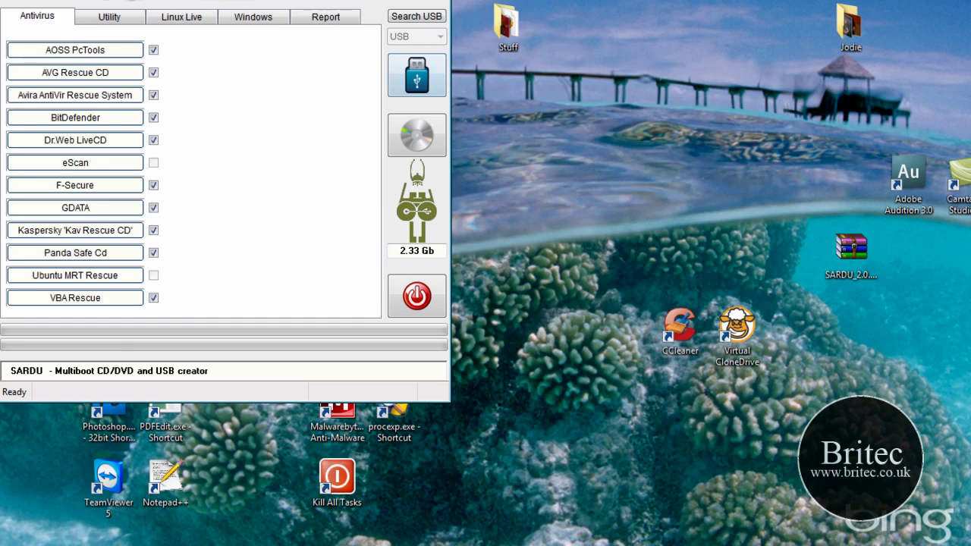
drag(300, 0, 527, 105)
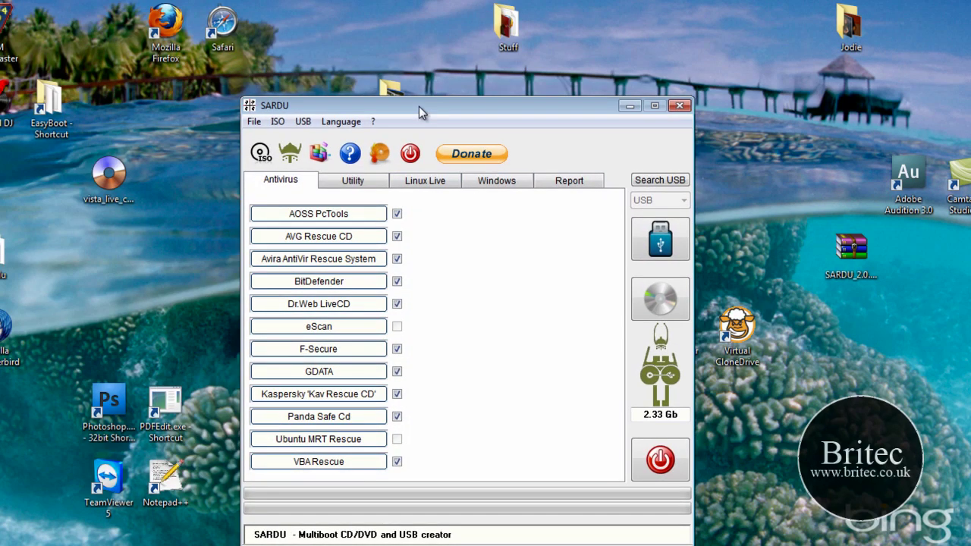
drag(419, 107, 416, 96)
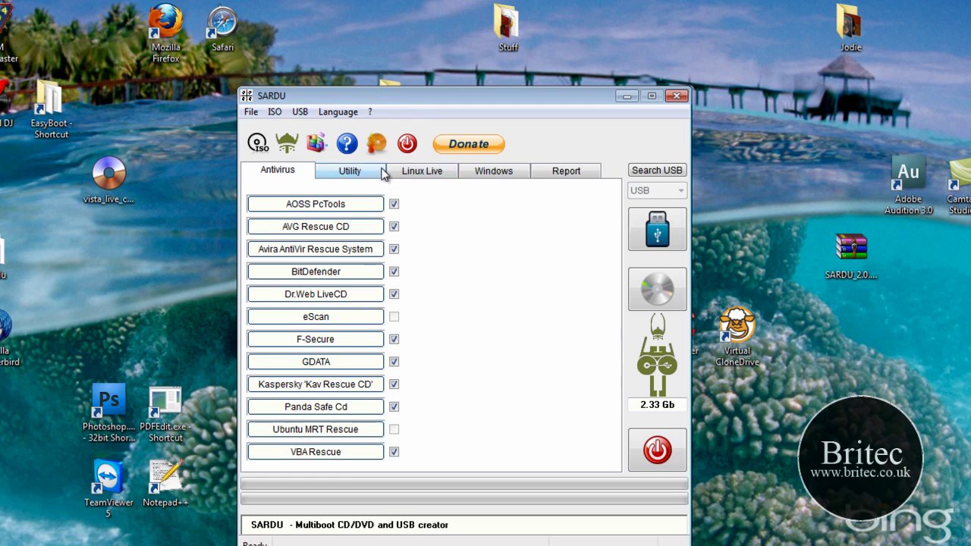
click(471, 170)
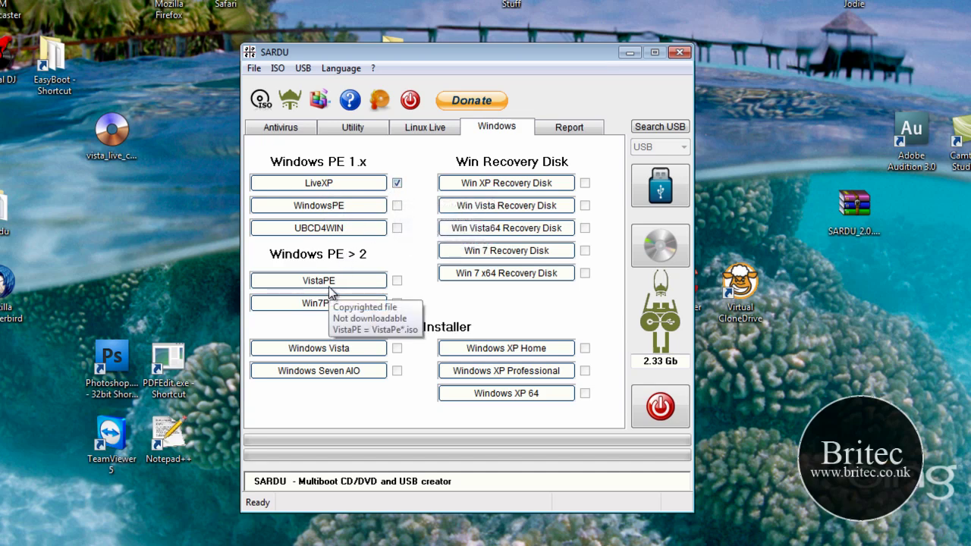
click(680, 52)
right_click(111, 157)
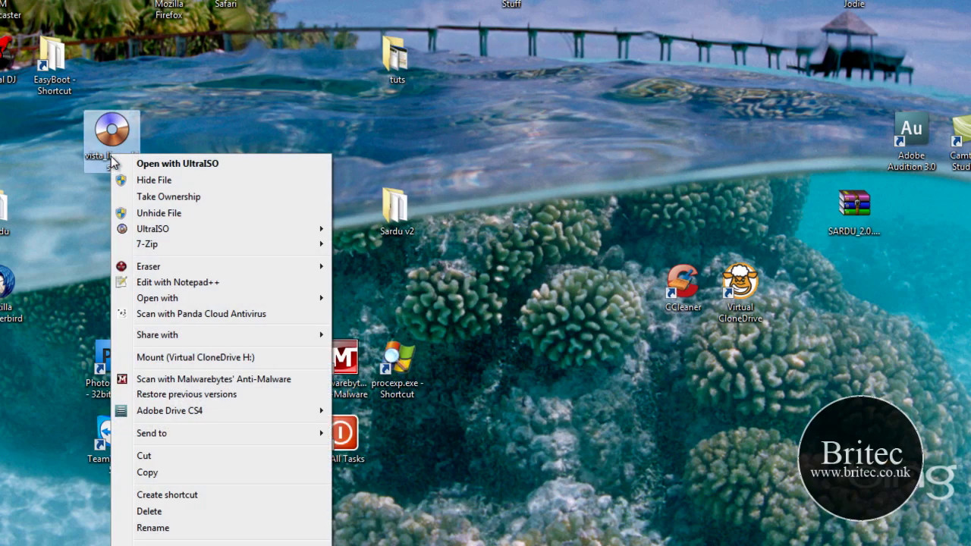
Rename the desktop vista_live_cd.iso to VistaPe.iso.
click(185, 530)
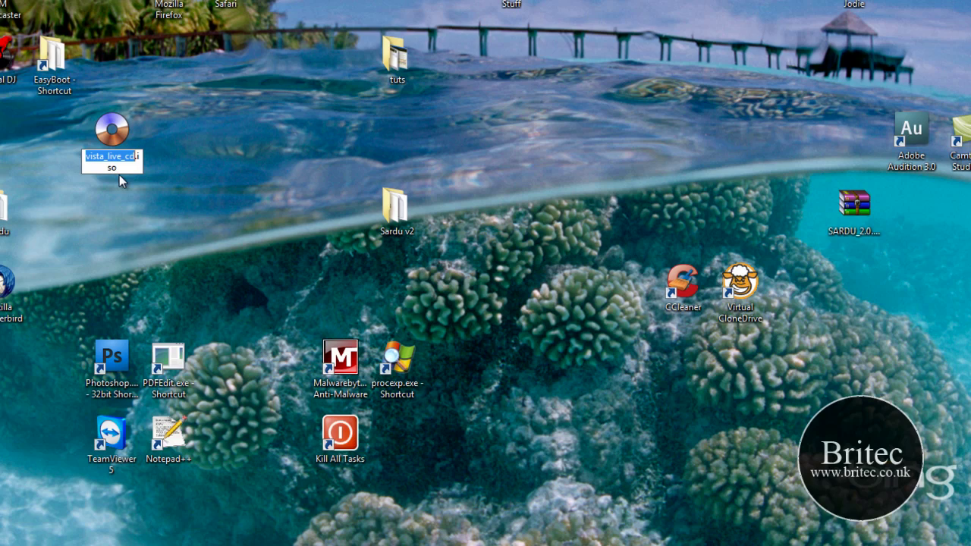
text(V)
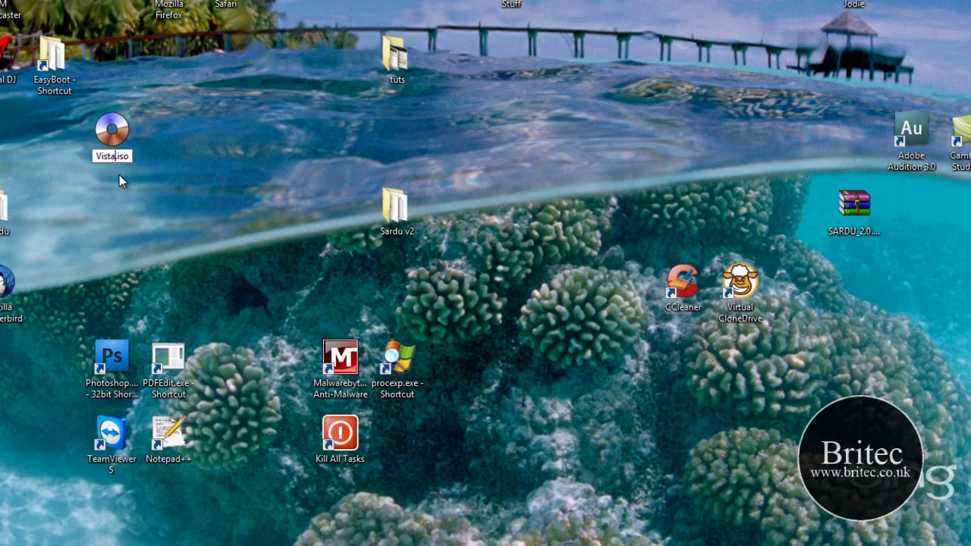
key(Return)
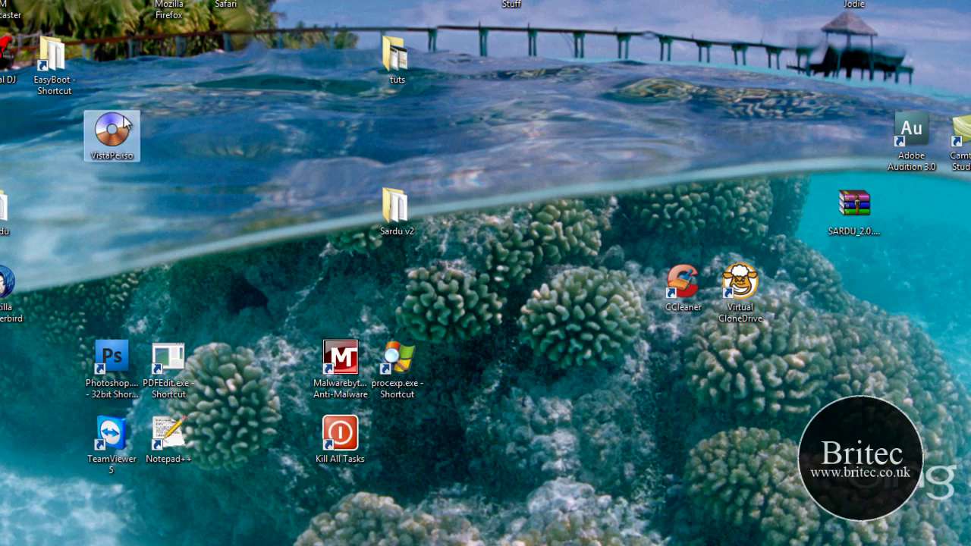
Copy VistaPe.iso into the Sardu v2 ISO folder, then return to Sardu v2.
right_click(125, 122)
click(169, 435)
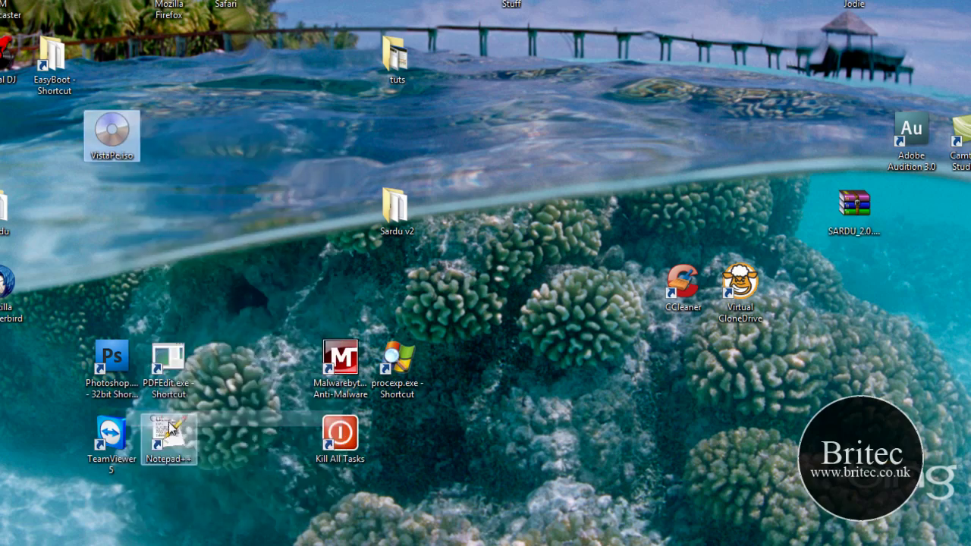
double_click(387, 237)
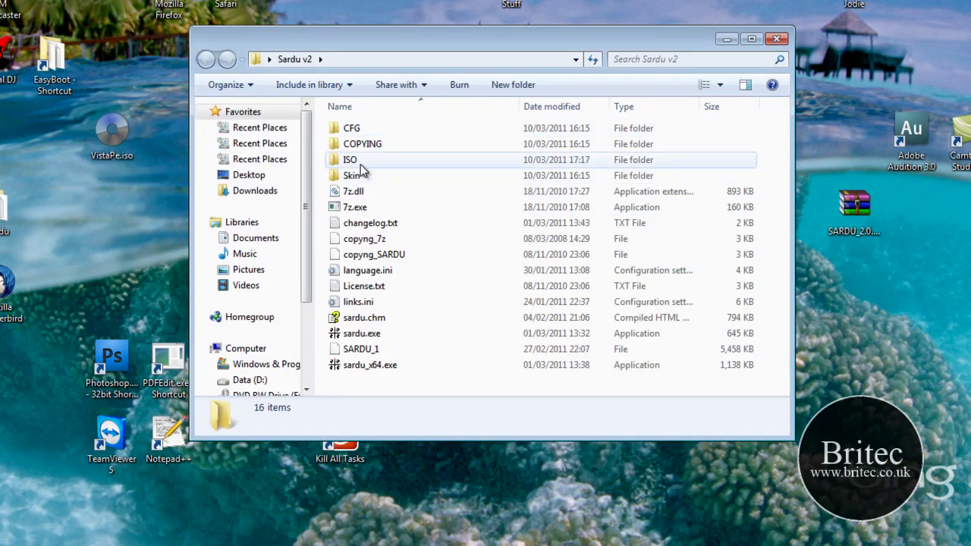
double_click(361, 159)
scroll(412, 373, down, 1)
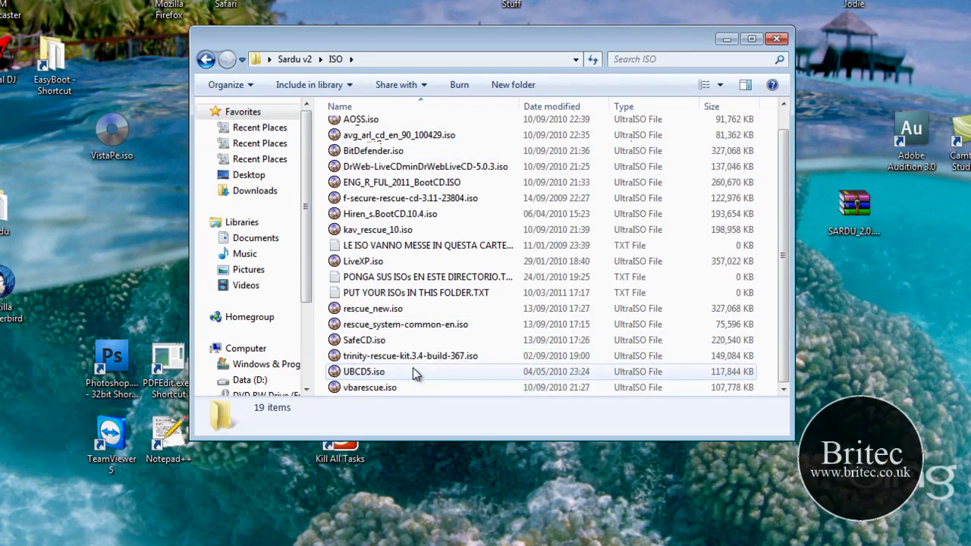
right_click(477, 386)
click(527, 256)
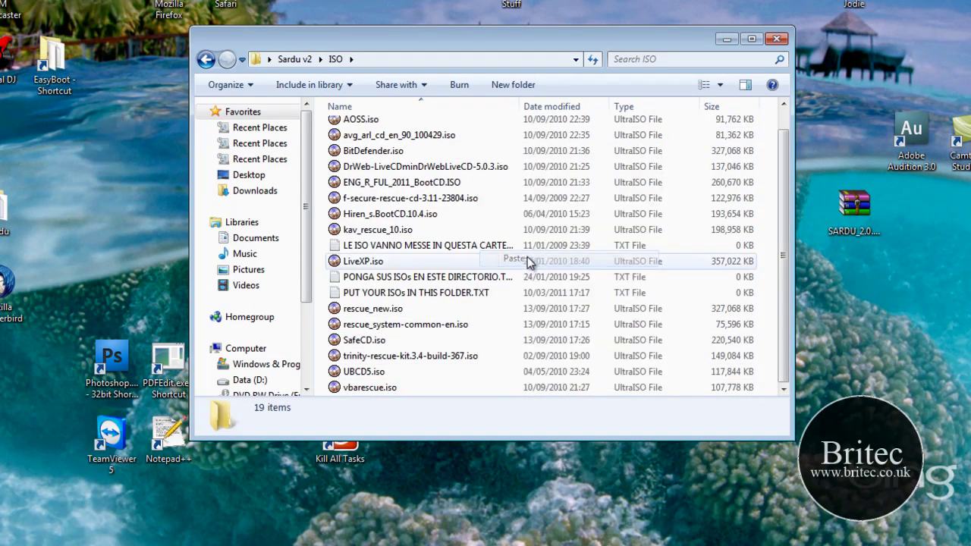
click(206, 60)
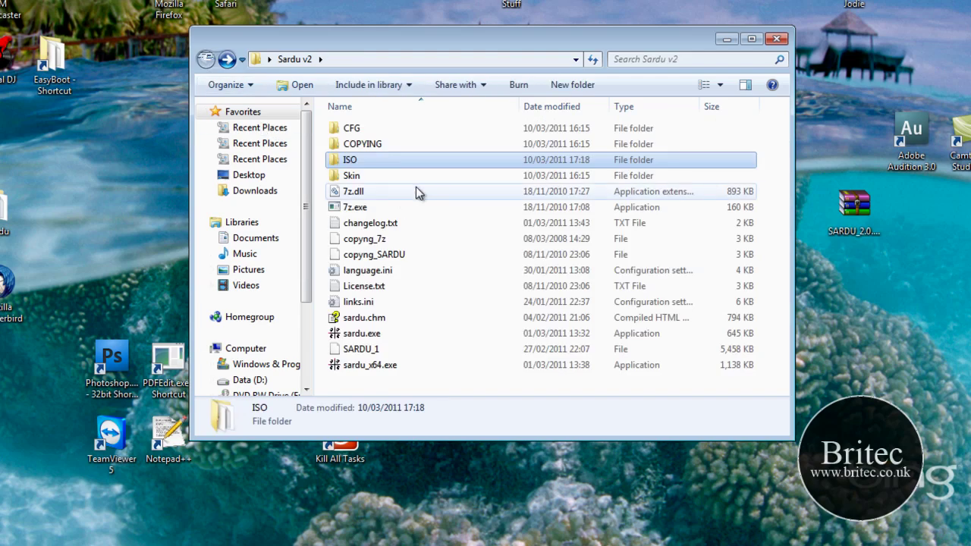
Relaunch SARDU and review the Utility, Linux Live and Windows lists, now totalling 2.45 Gb.
click(356, 366)
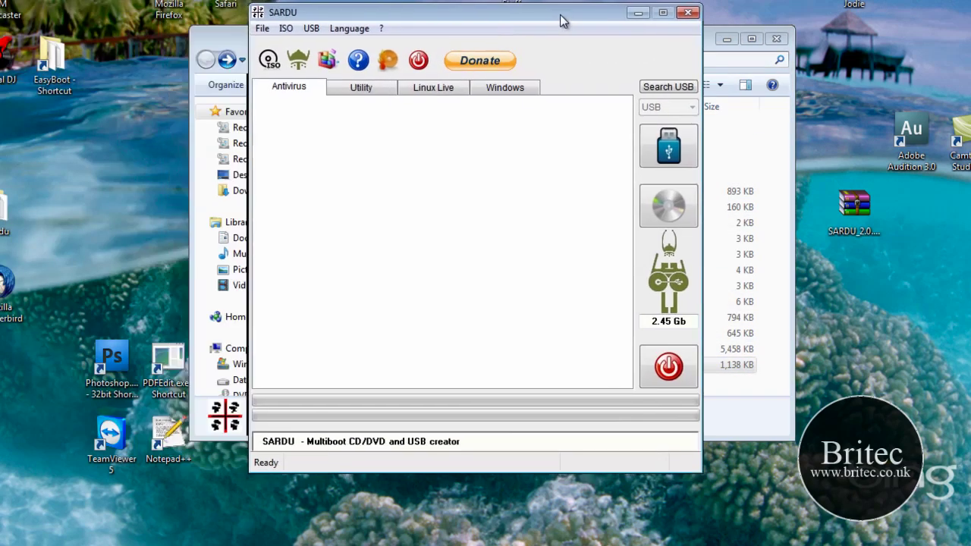
click(776, 38)
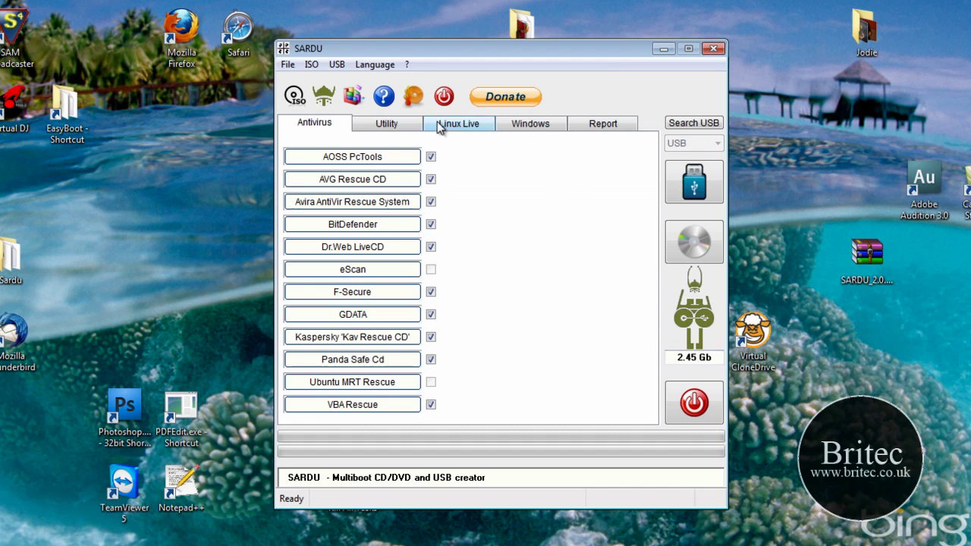
click(414, 125)
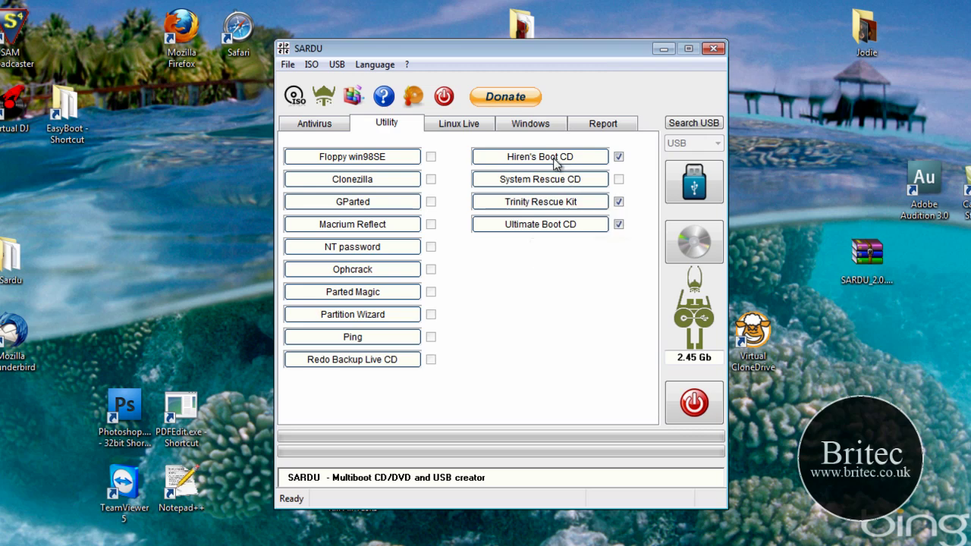
click(479, 125)
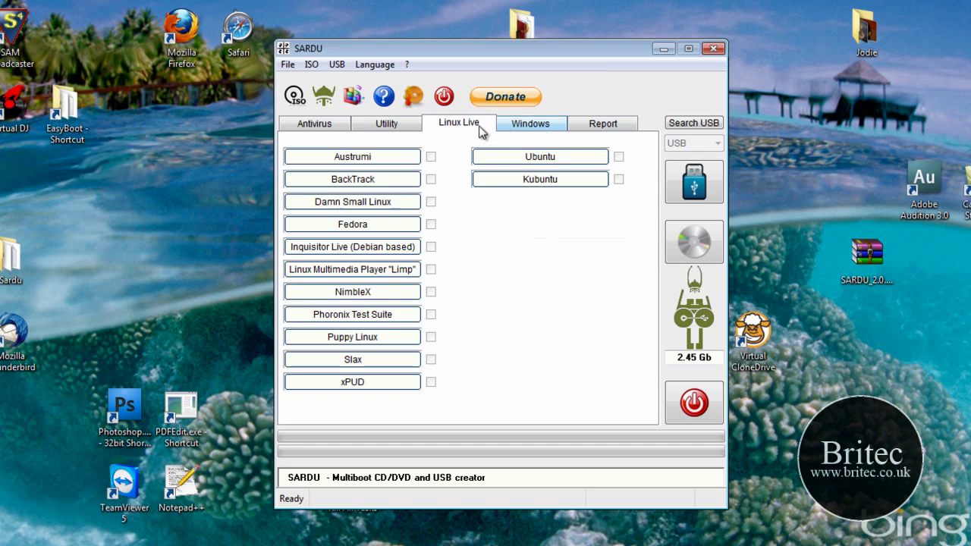
click(545, 127)
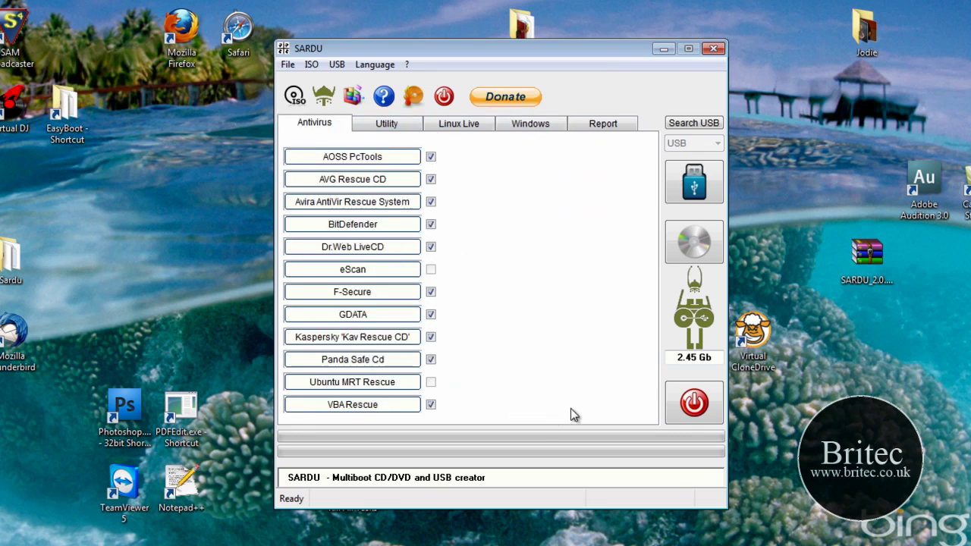
Start Make a ISO with the Sardu v2 folder chosen as the save location.
click(692, 241)
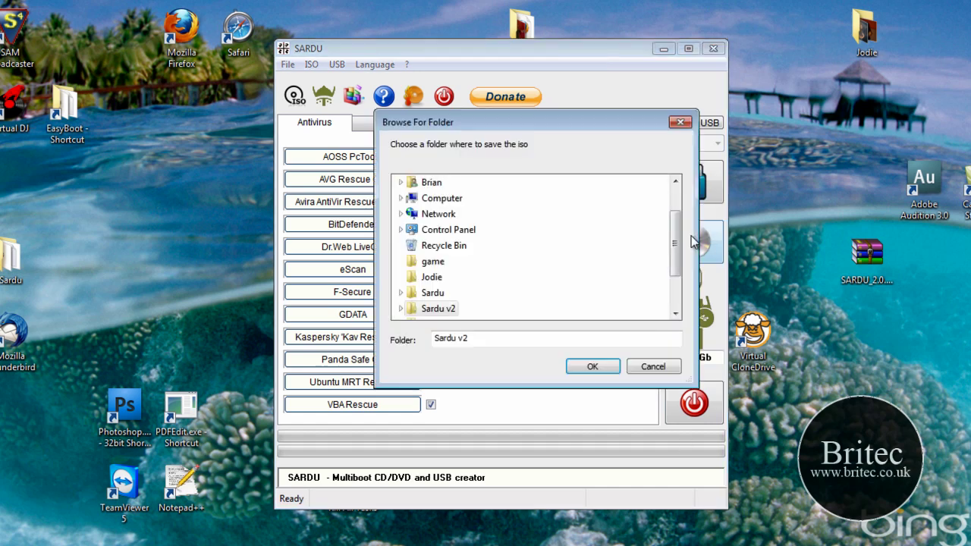
double_click(440, 312)
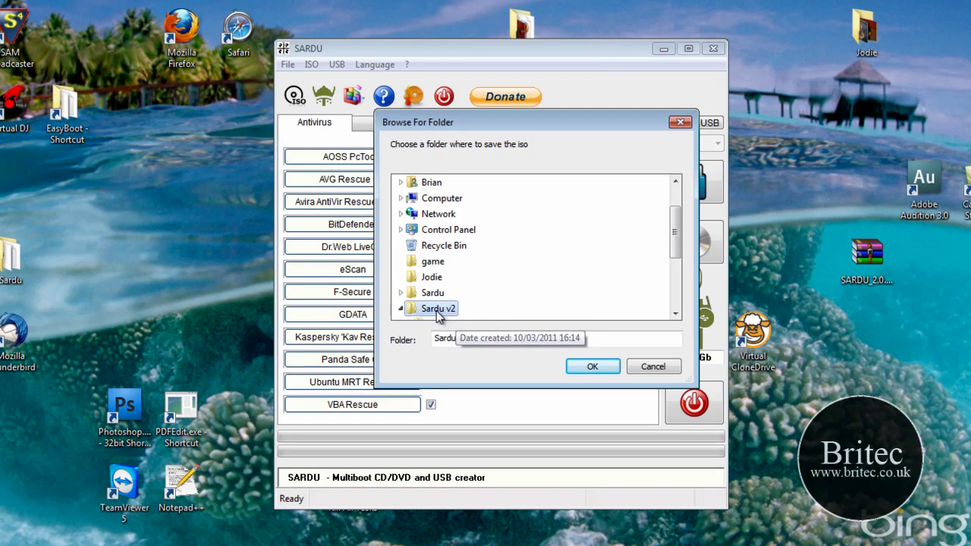
drag(676, 240, 679, 279)
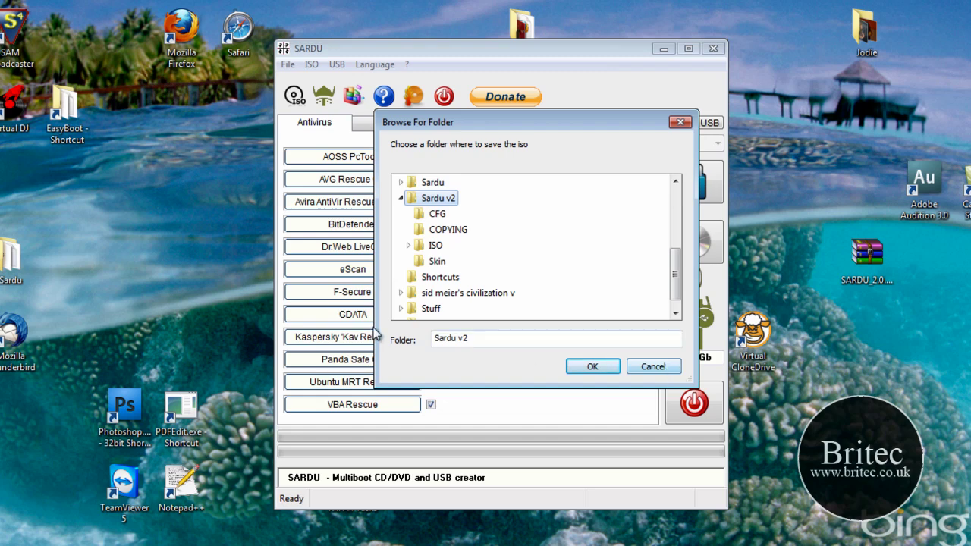
drag(502, 338, 378, 331)
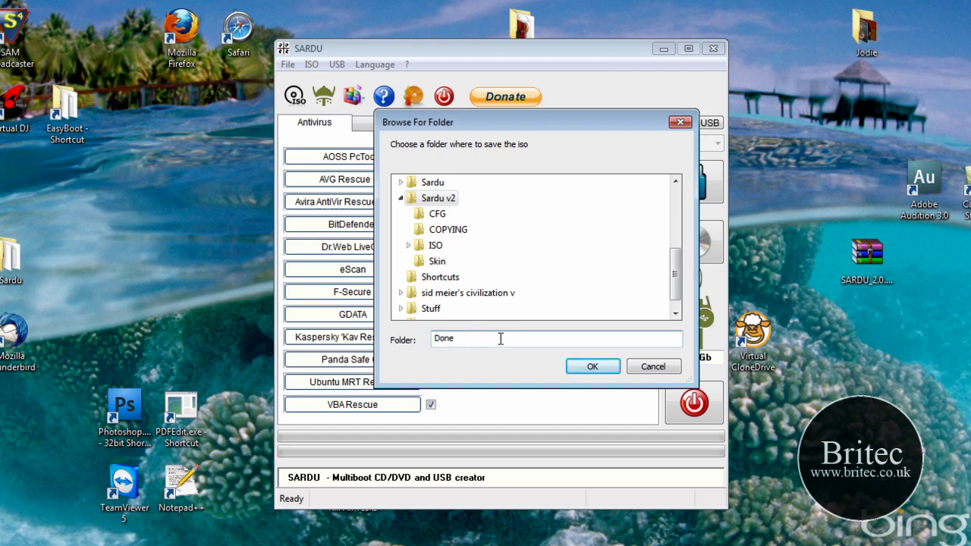
click(593, 367)
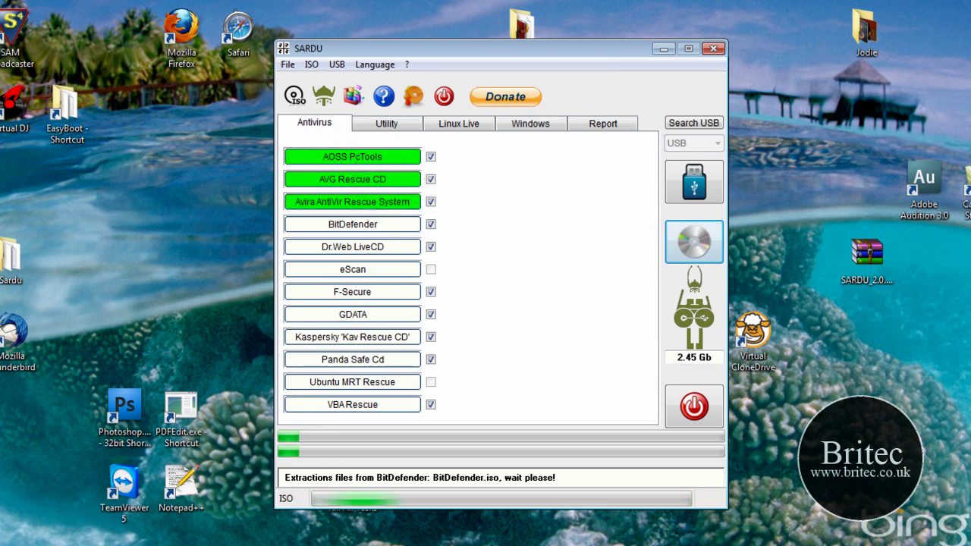
Let SARDU extract the rescue images and begin writing SARDU.iso, reaching 12%.
key(F9)
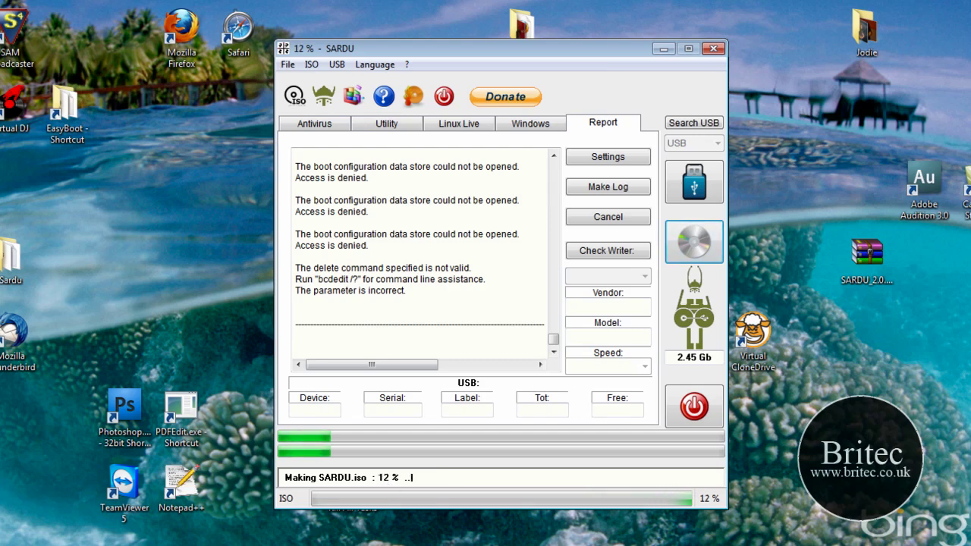
Wait for the ISO to finish at 100% as successfully created, then close SARDU.
key(F10)
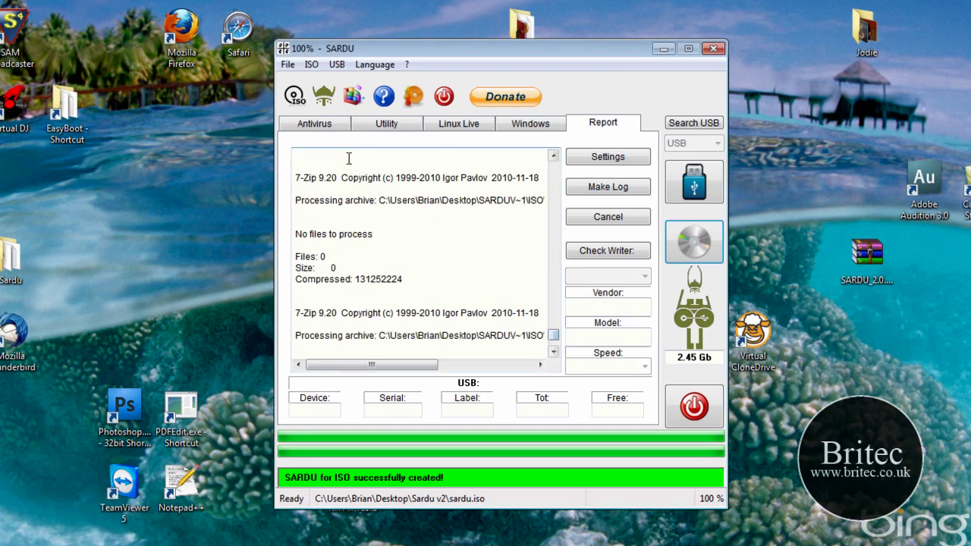
click(712, 49)
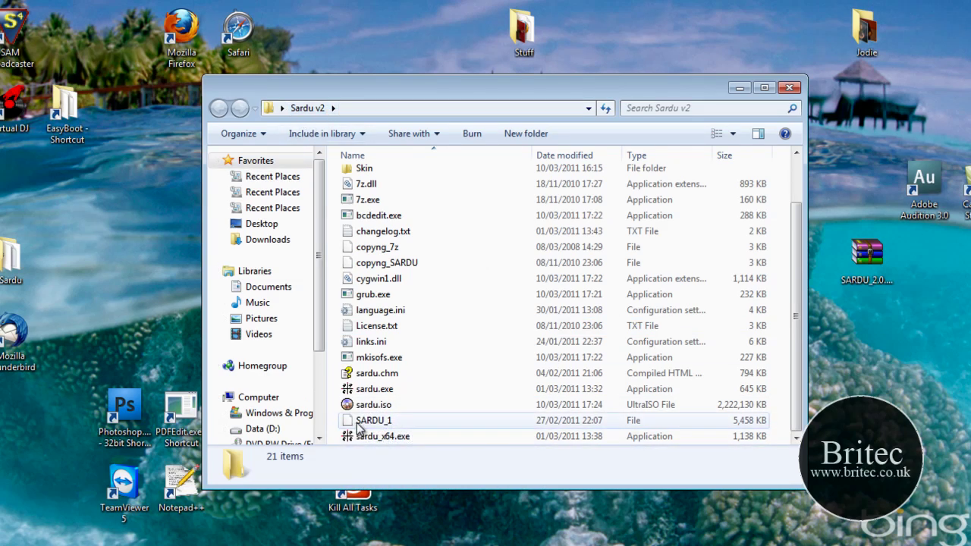
mouse_move(382, 412)
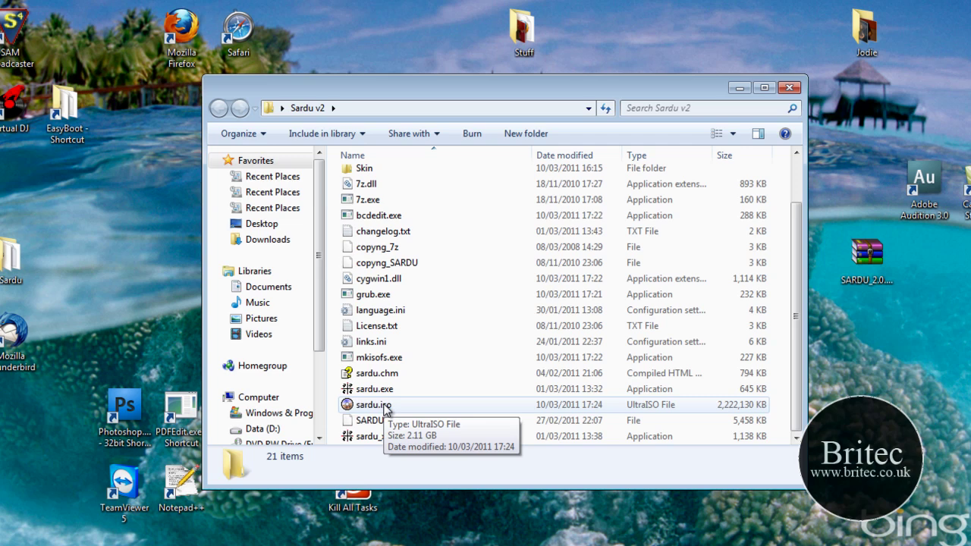
click(792, 91)
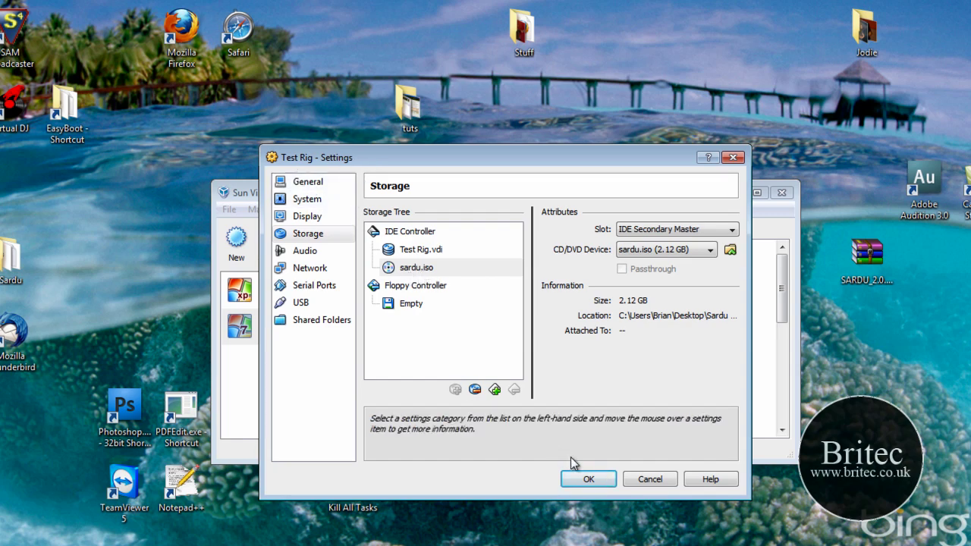
Confirm sardu.iso on Test Rig's CD/DVD drive and boot the machine to the SARDU menu.
click(588, 479)
click(311, 244)
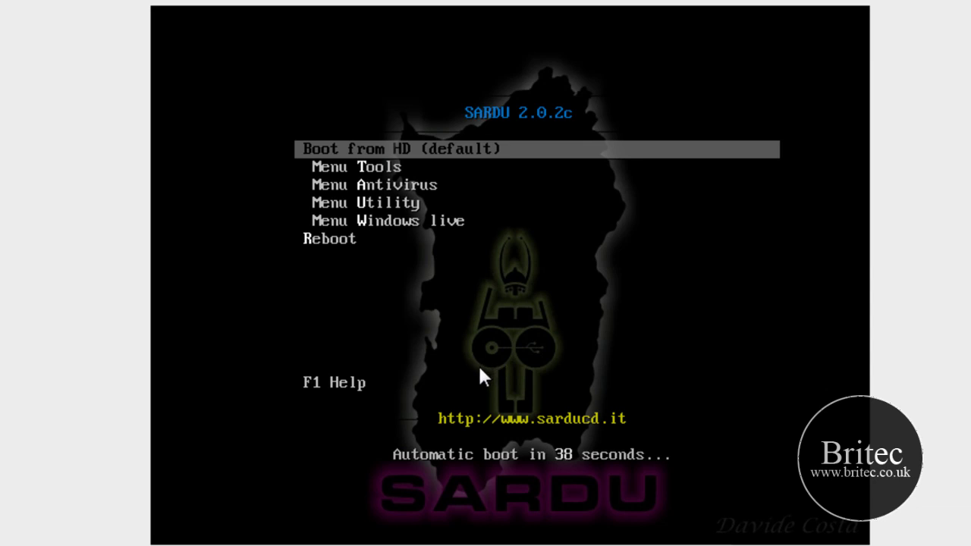
Stop the SARDU countdown, browse the Antivirus submenu entries and return to the main menu.
key(Down)
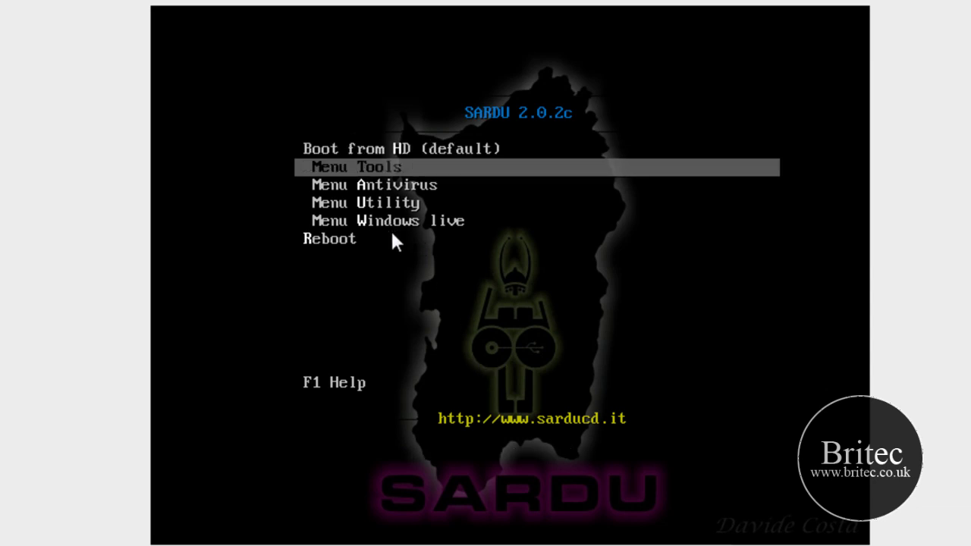
key(Up)
key(Down)
key(Down)
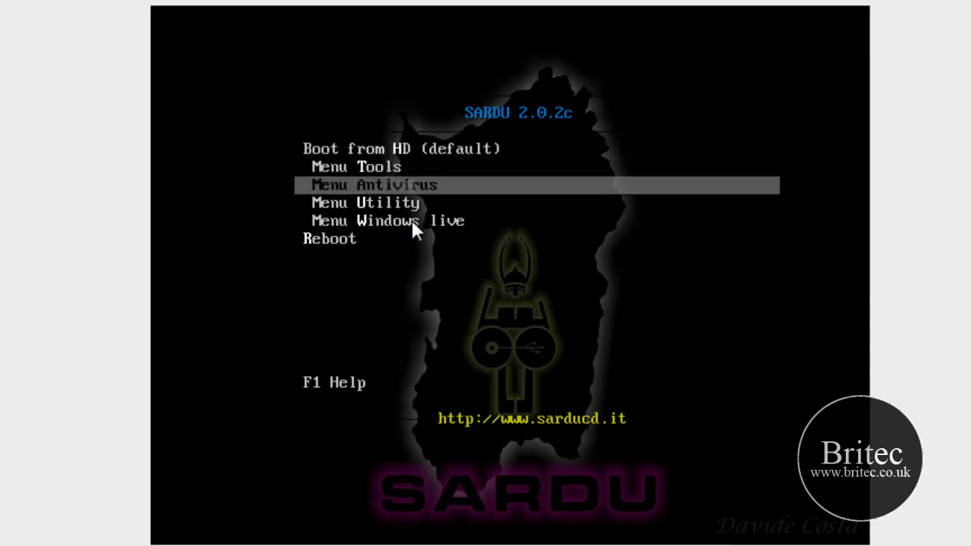
key(Down)
key(Down)
key(Up)
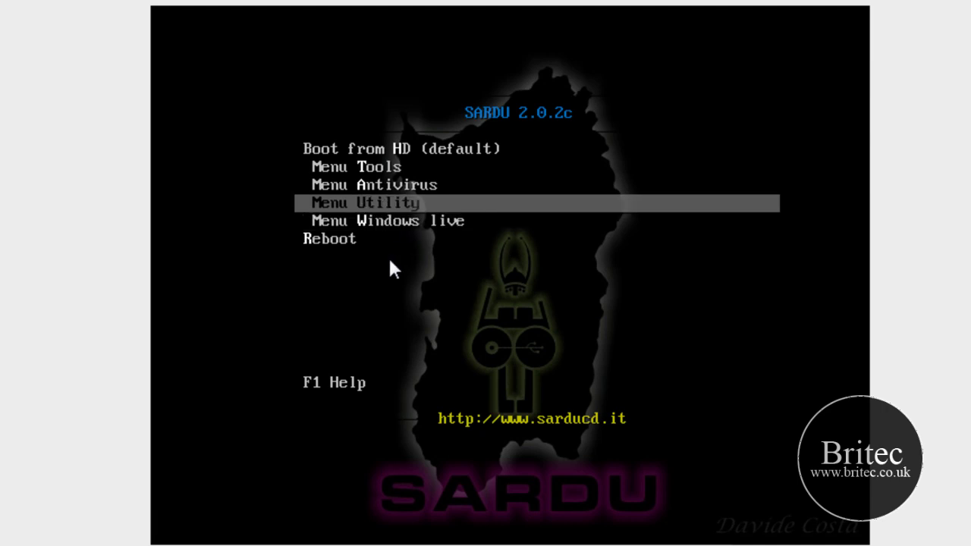
key(Down)
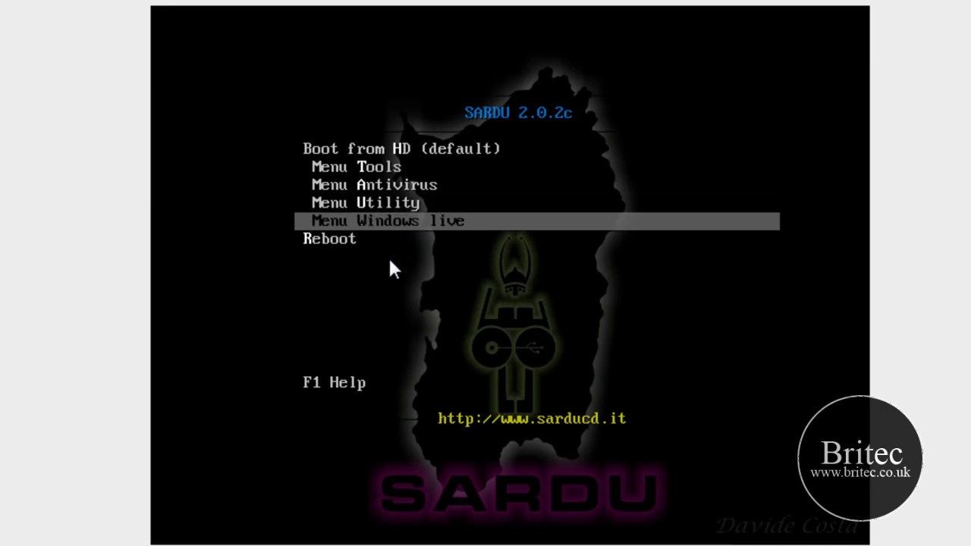
key(Up)
key(Up)
key(Up)
key(Down)
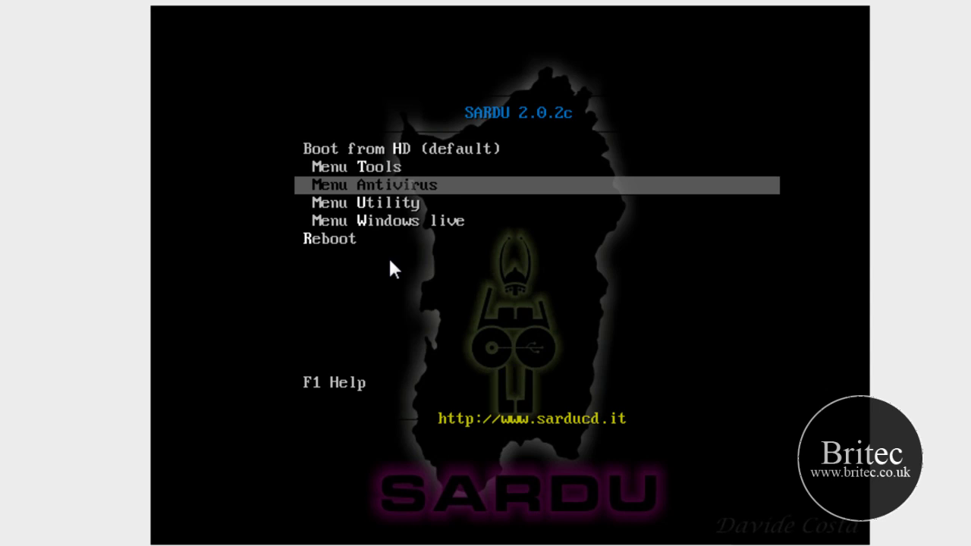
key(Return)
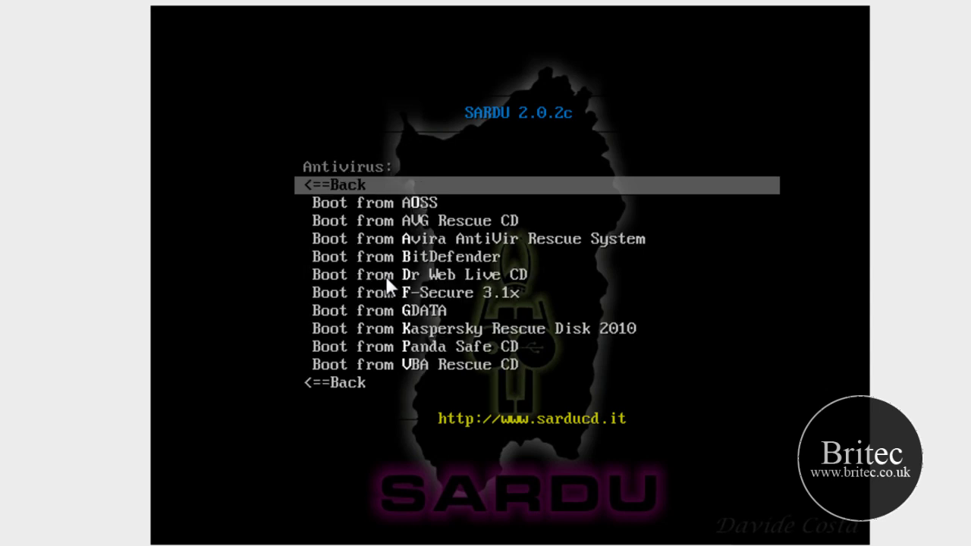
key(Down)
key(Down)
key(Down)
key(Down)
key(Down)
key(Down)
key(Down)
key(Down)
key(Down)
key(Down)
key(Down)
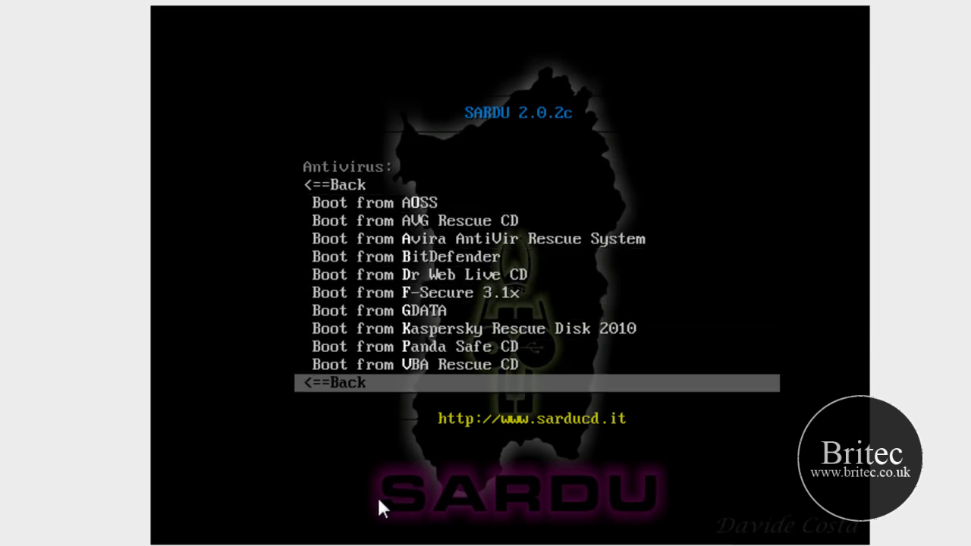
key(Return)
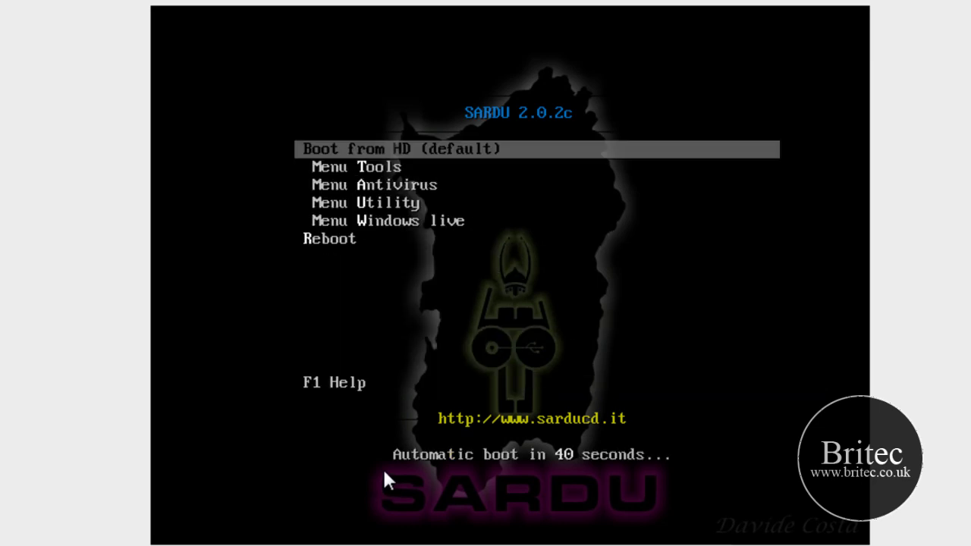
Browse the Utility submenu down to Boot from Hiren's Boot CD, then return to the main menu.
key(Down)
key(Down)
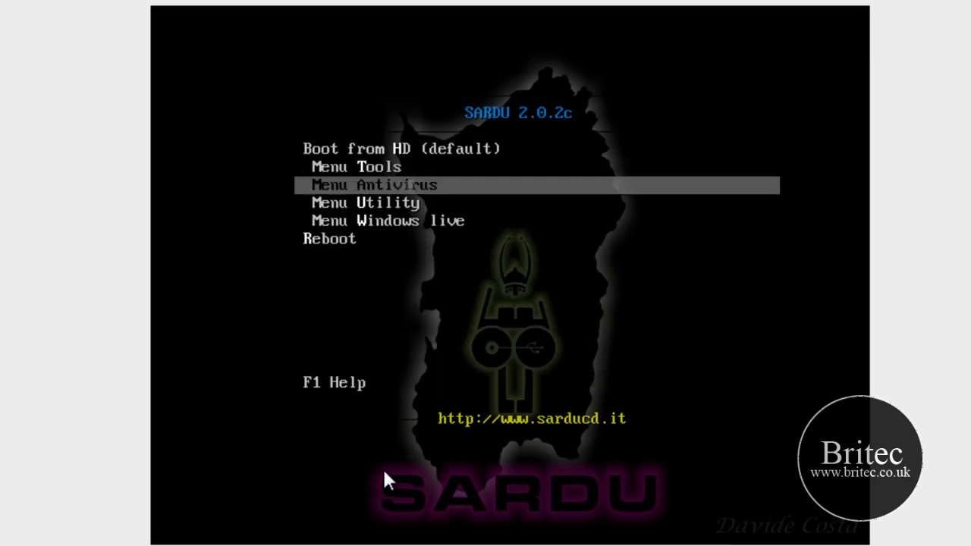
key(Down)
key(Return)
key(Down)
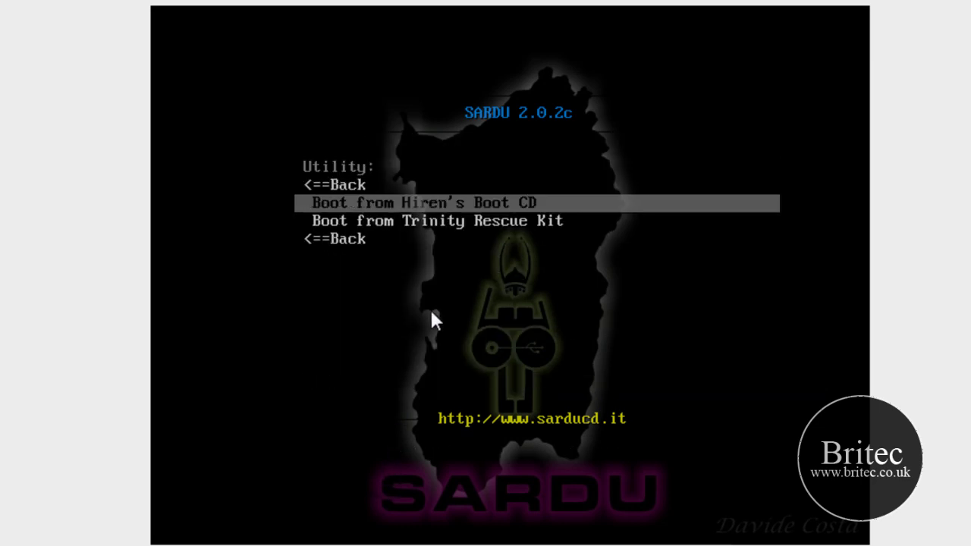
key(Down)
key(Down)
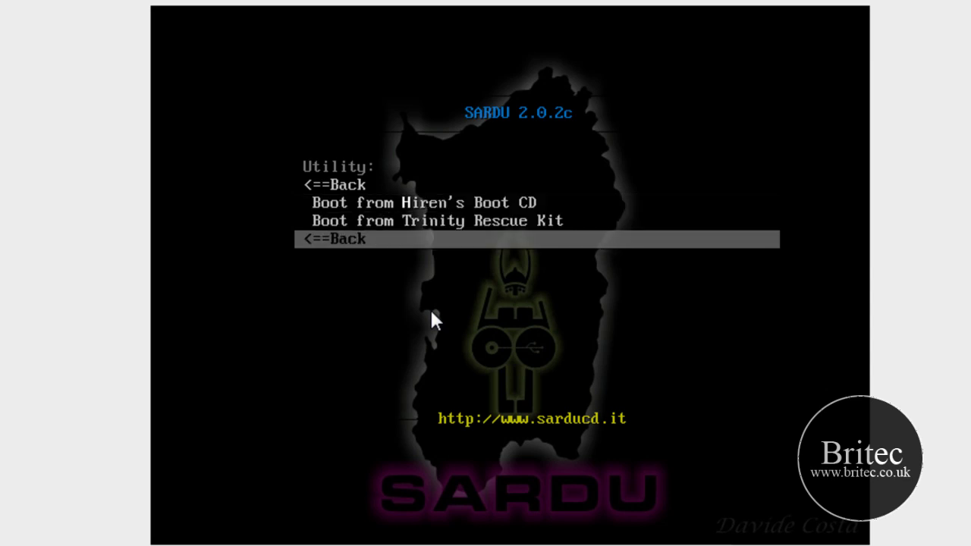
key(Return)
Open the Windows live submenu from the main SARDU boot menu.
key(Down)
key(Down)
key(Down)
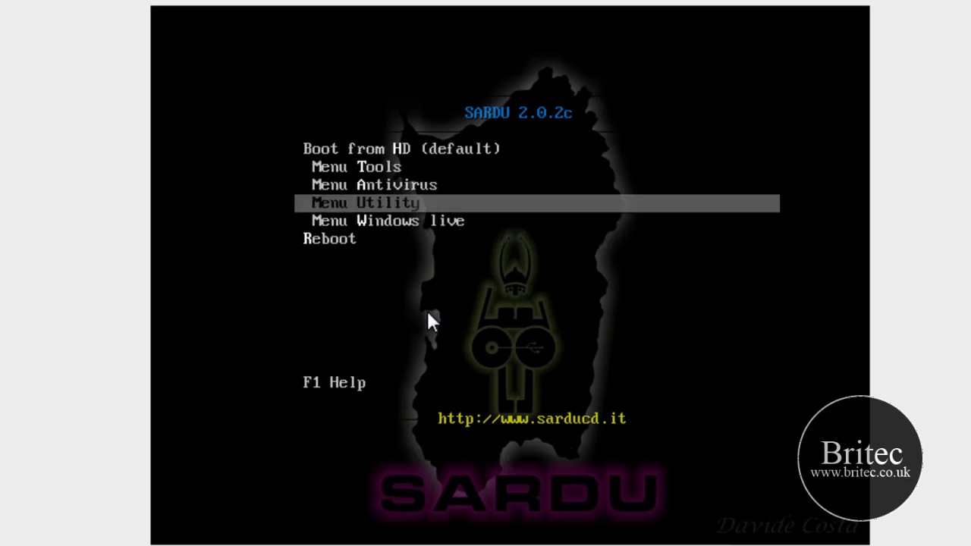
key(Down)
key(Down)
key(Up)
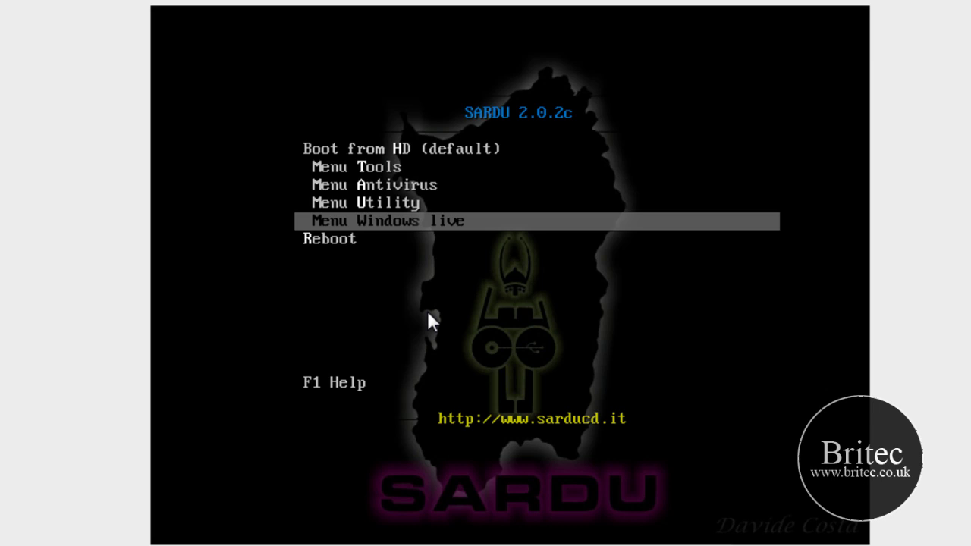
key(Return)
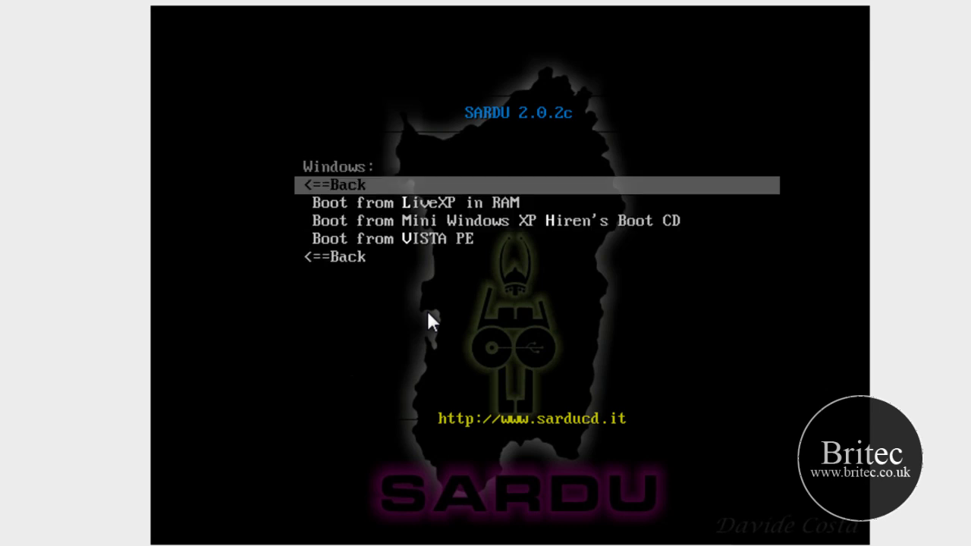
Highlight 'Boot from LiveXP in RAM' in the SARDU Windows submenu.
key(Down)
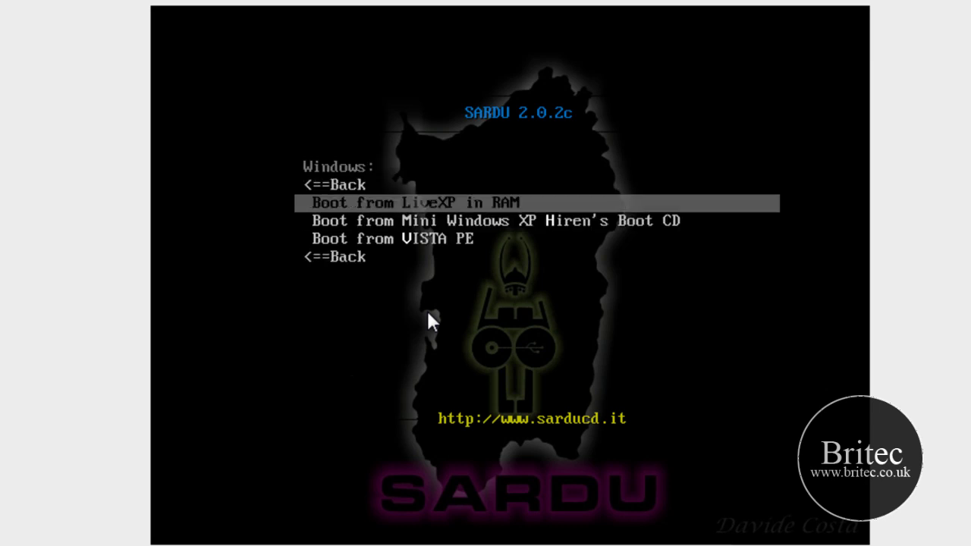